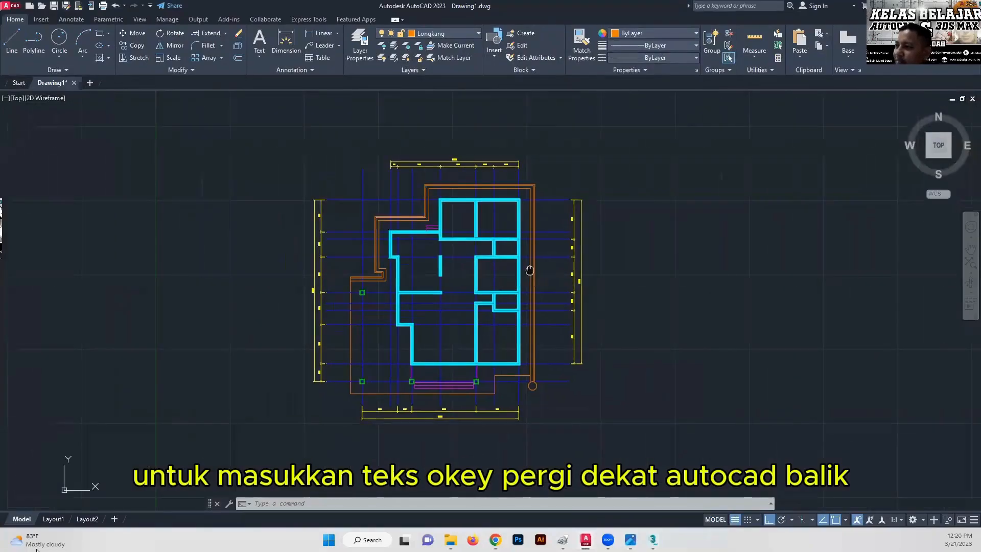
# Step: Create a new layer named Text and set its colour to red
pyautogui.moveTo(498, 313); pyautogui.dragTo(514, 294, button='middle')
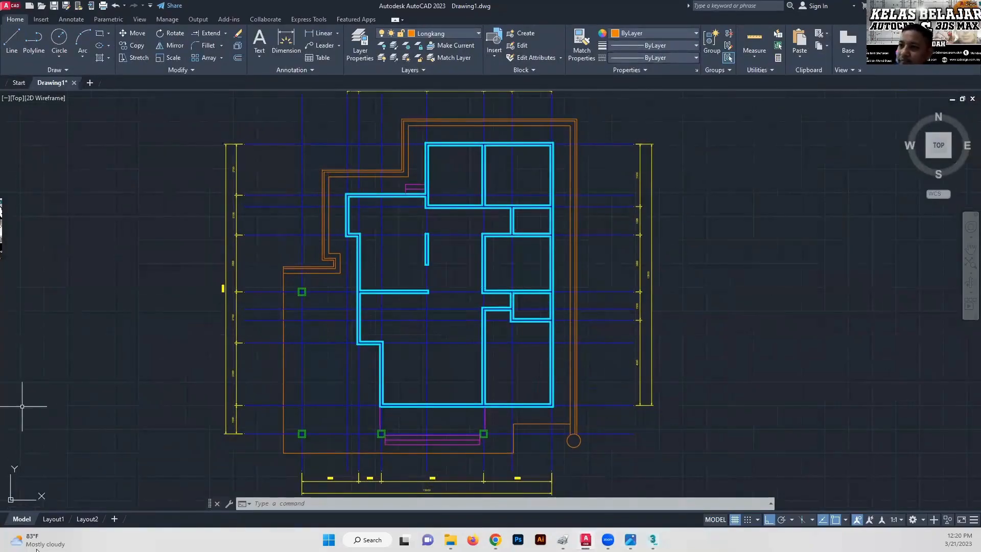
pyautogui.click(359, 53)
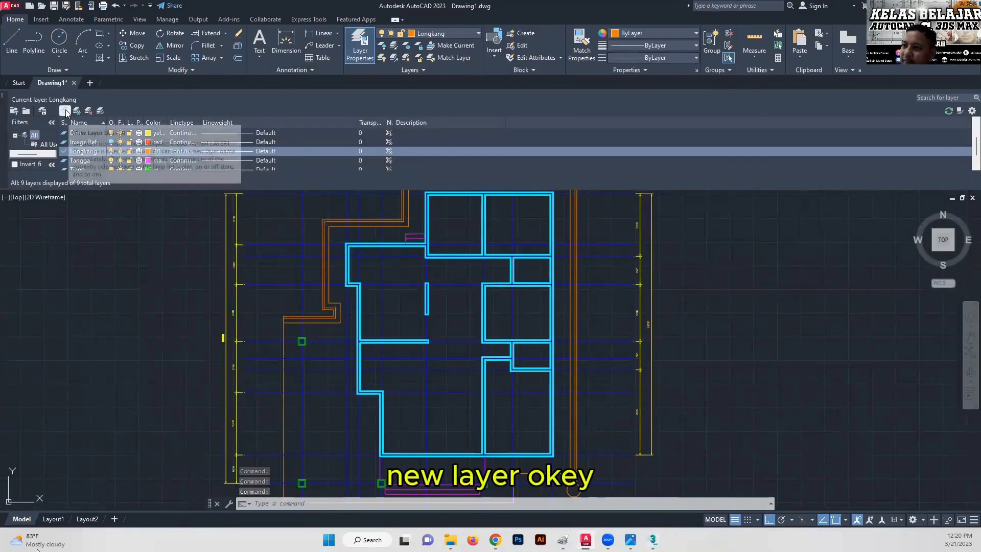
pyautogui.click(65, 111)
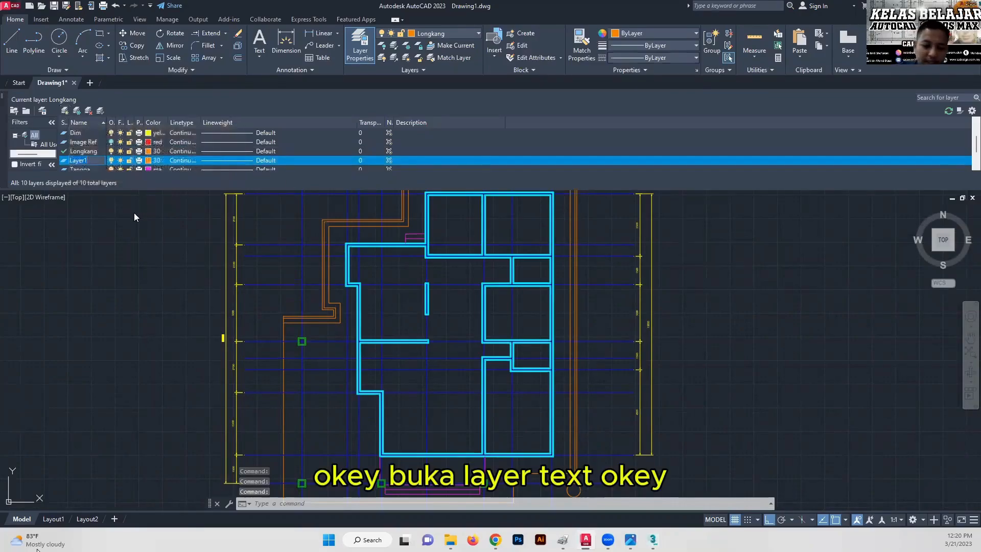
pyautogui.write('Text')
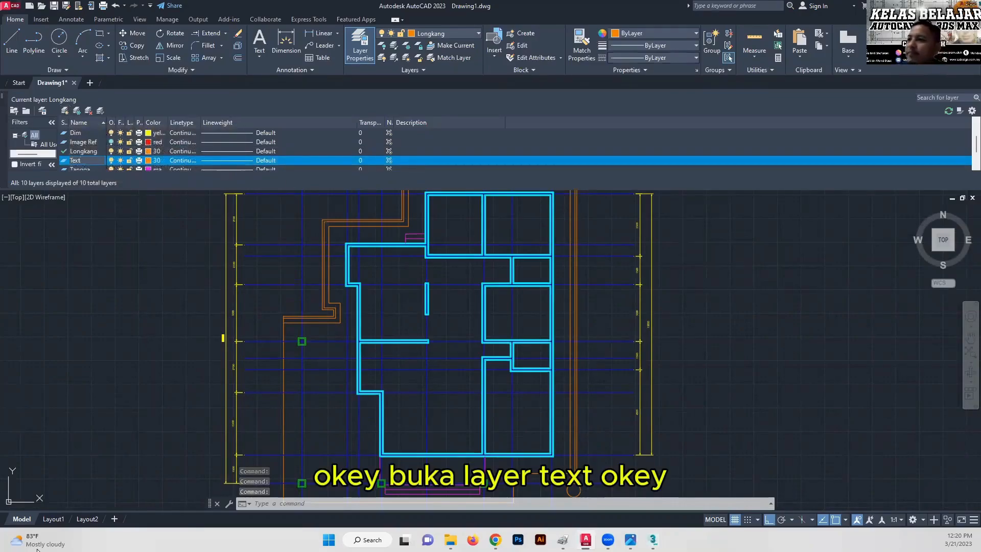
pyautogui.click(148, 160)
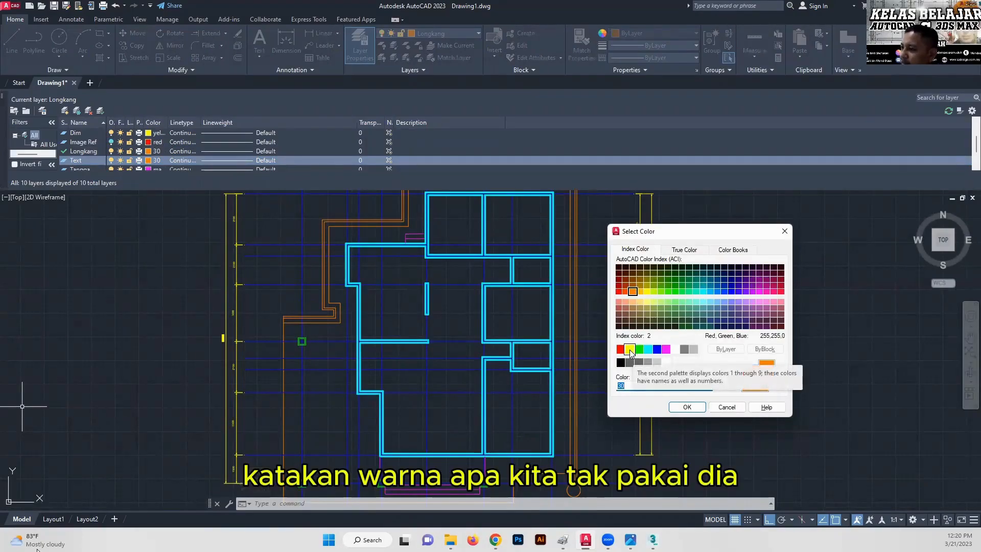
pyautogui.click(642, 352)
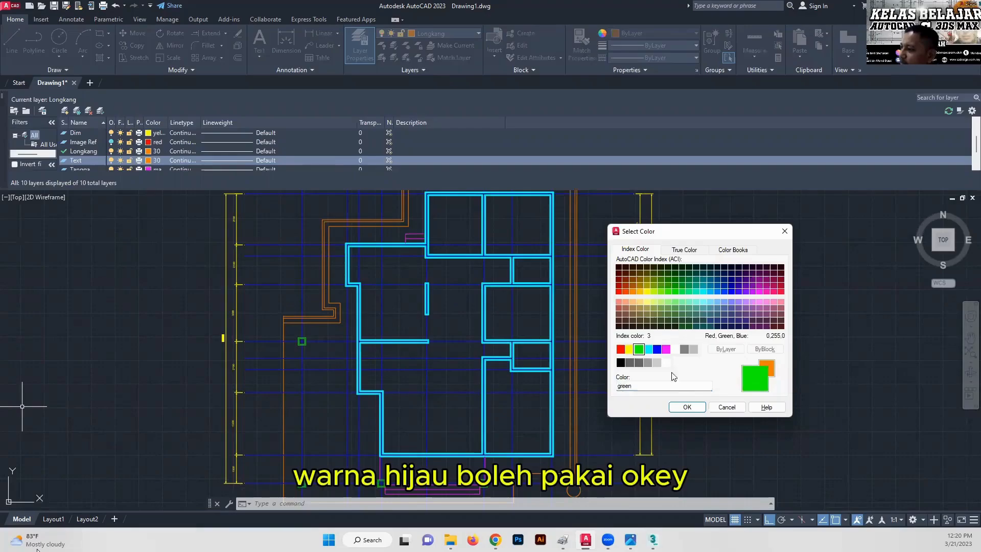
pyautogui.click(620, 349)
pyautogui.click(686, 407)
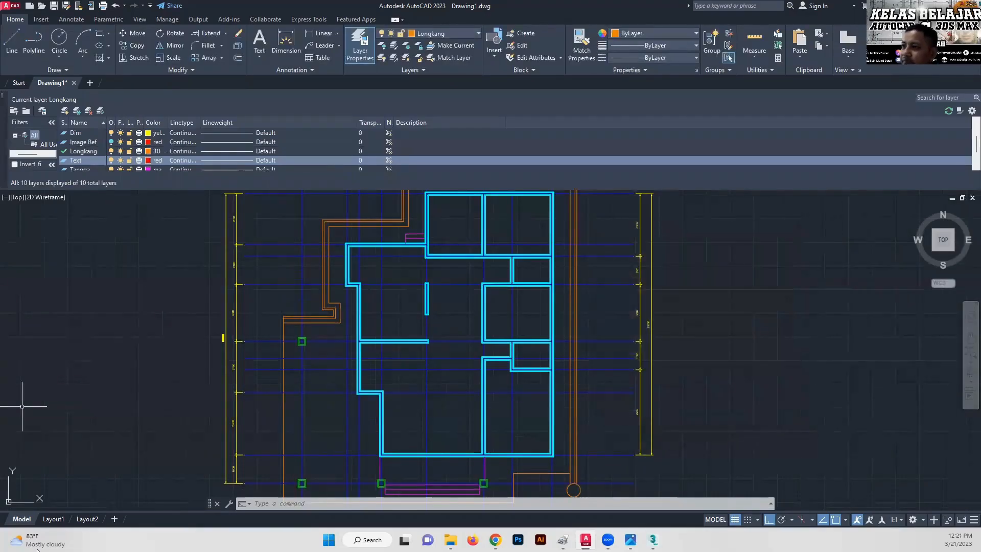
# Step: Turn on the Image Ref layer to show the scanned floor plan, and close the layer manager
pyautogui.click(111, 143)
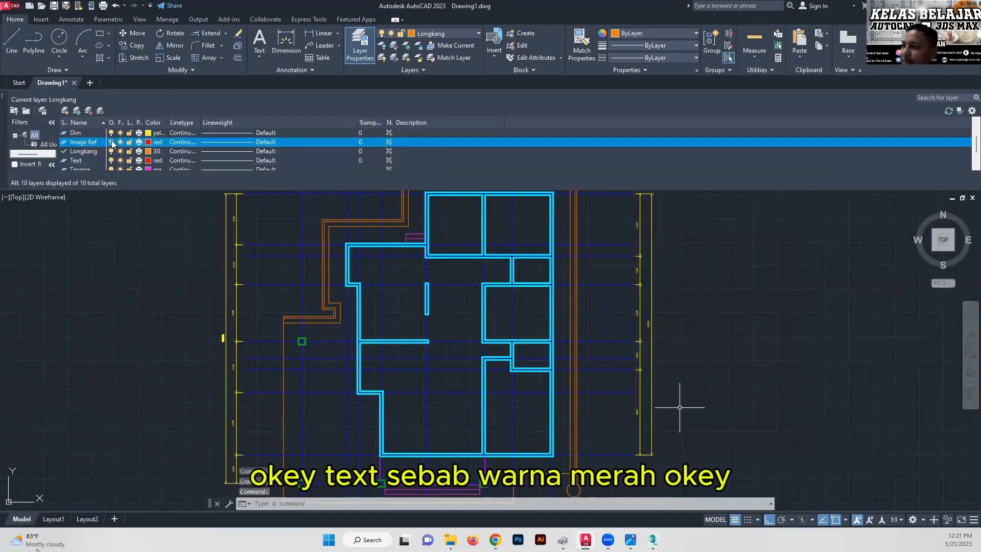
pyautogui.click(745, 303)
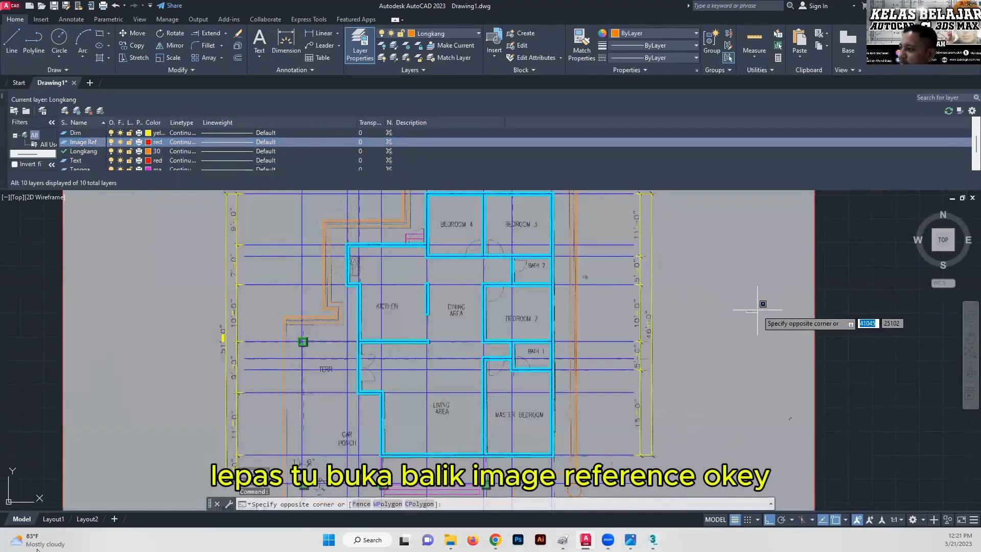
pyautogui.click(4, 97)
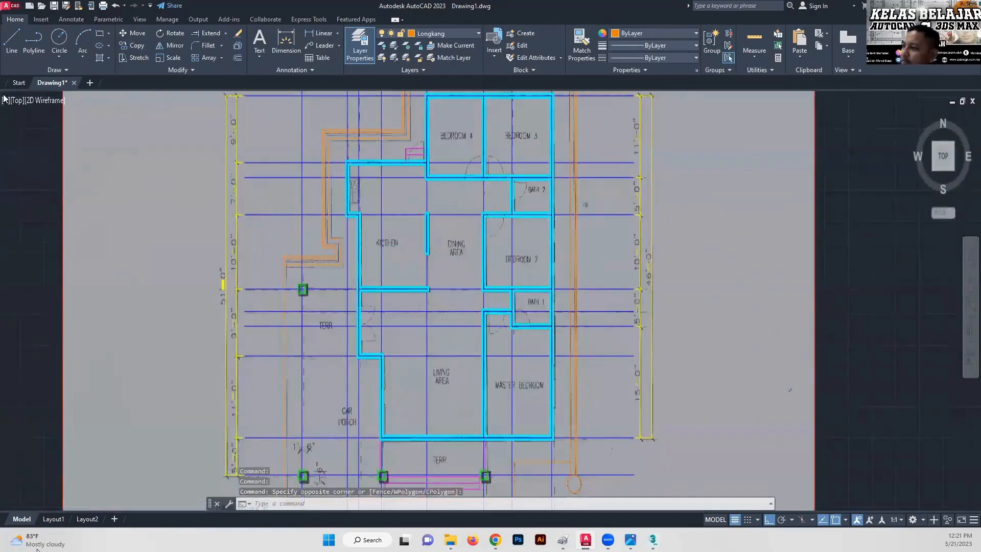
# Step: Set the Standard text style's height to 250 and apply the change
pyautogui.moveTo(536, 251); pyautogui.dragTo(440, 308, button='middle')
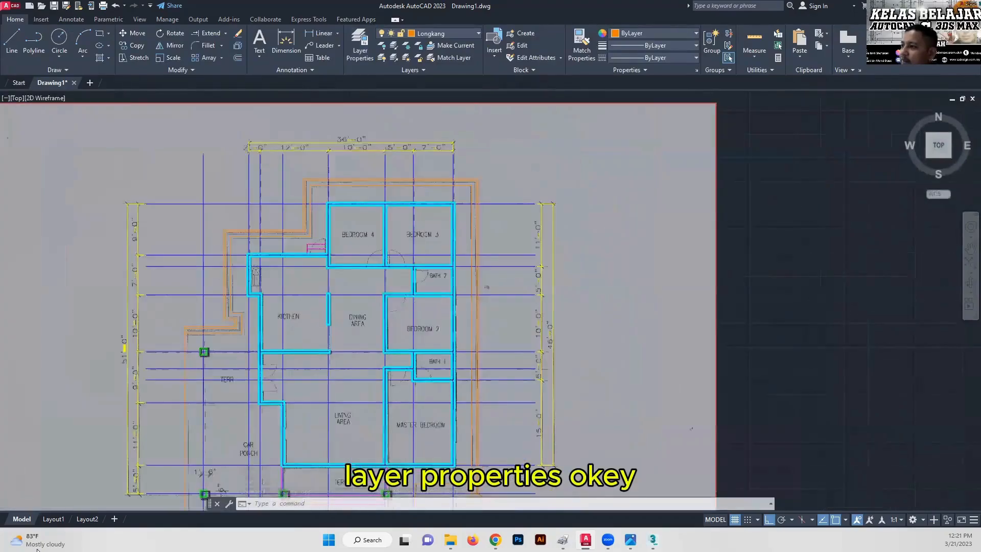
pyautogui.scroll(4, 438, 213)
pyautogui.scroll(2, 440, 213)
pyautogui.moveTo(488, 238); pyautogui.dragTo(500, 231, button='middle')
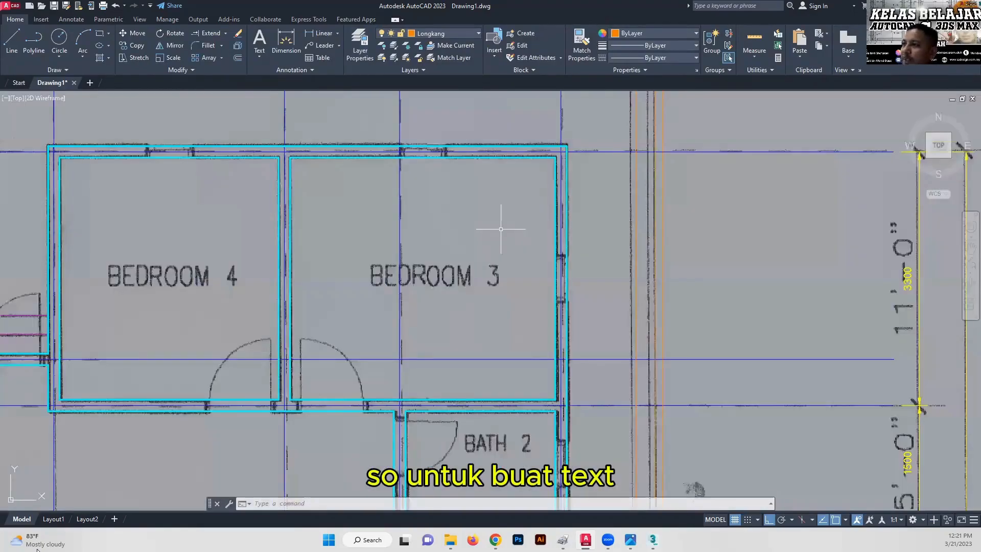
pyautogui.click(306, 69)
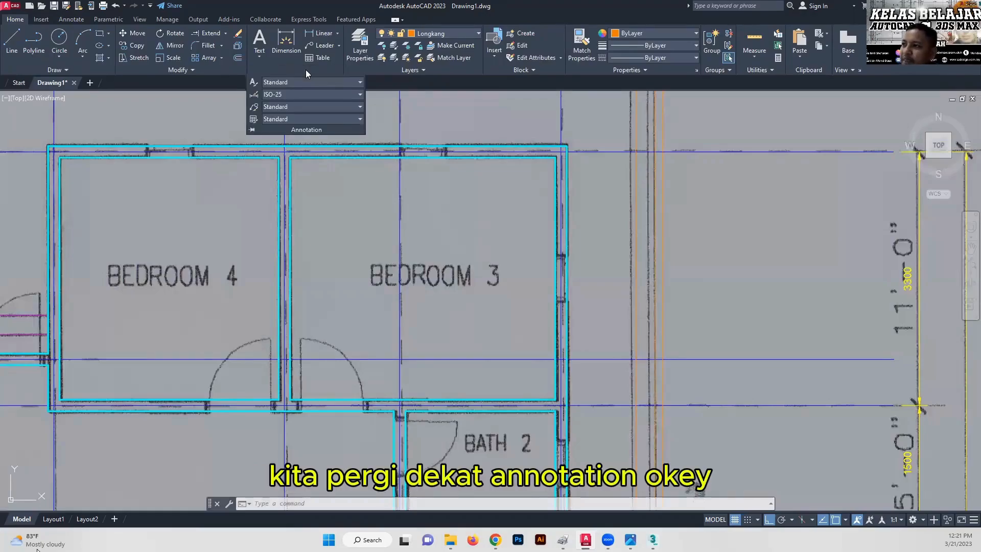
pyautogui.click(253, 84)
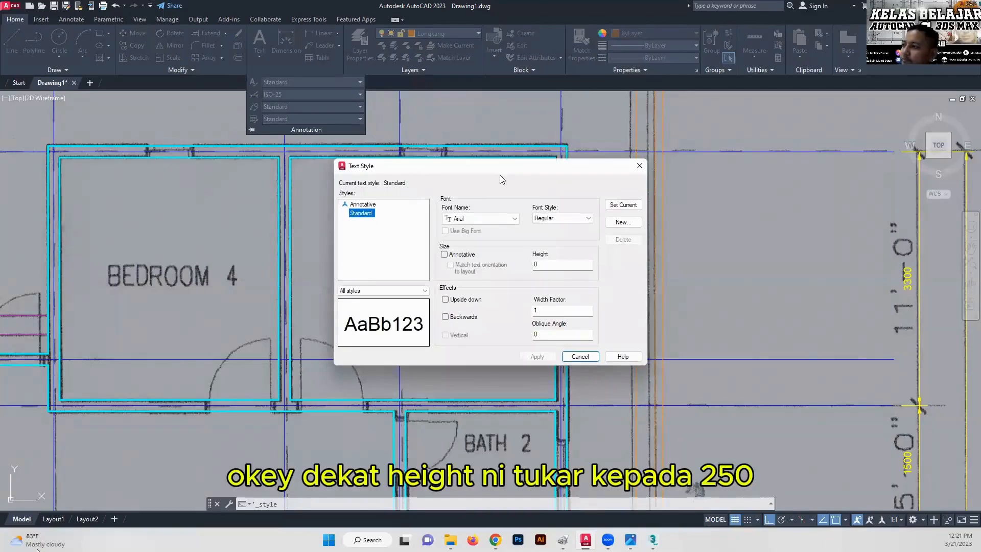
pyautogui.moveTo(555, 265); pyautogui.dragTo(459, 268)
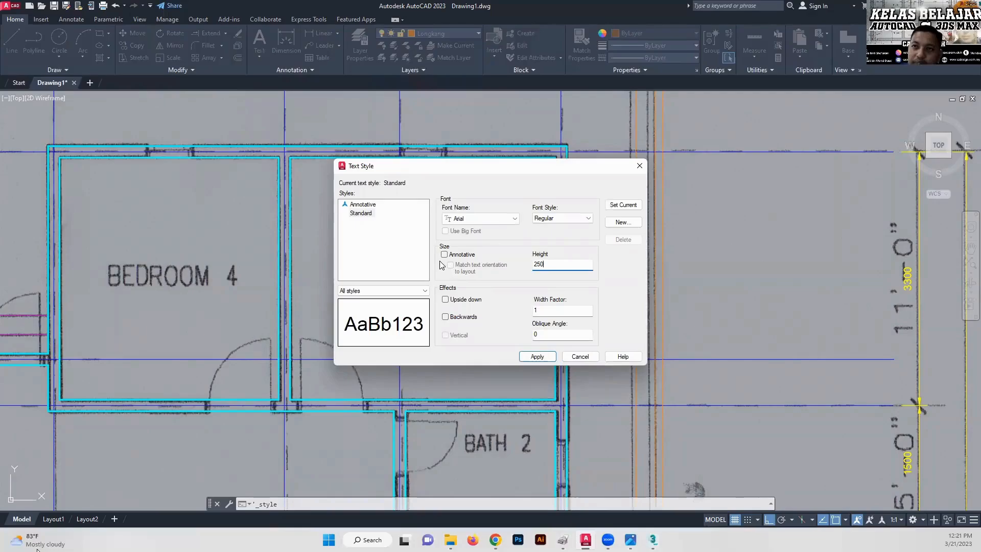
pyautogui.click(538, 357)
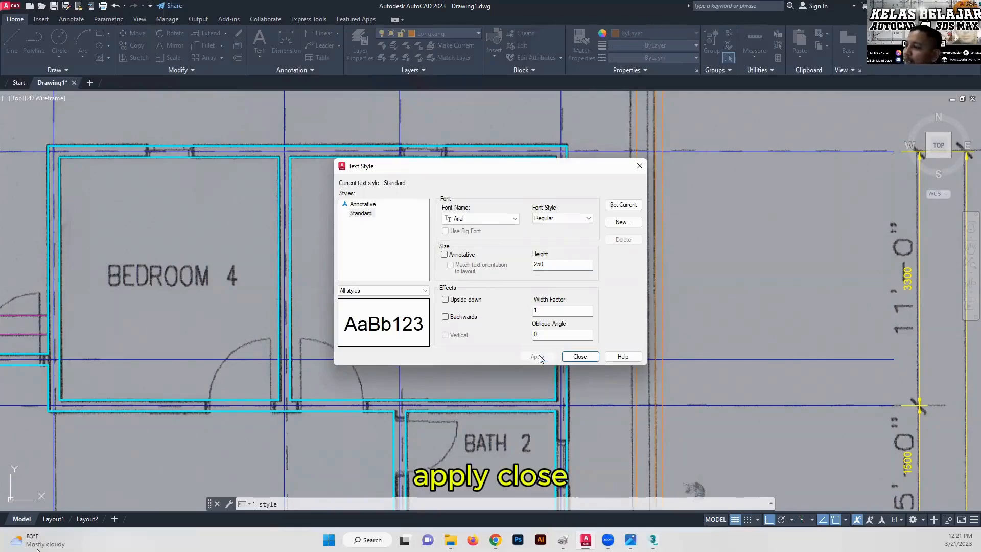
pyautogui.click(580, 356)
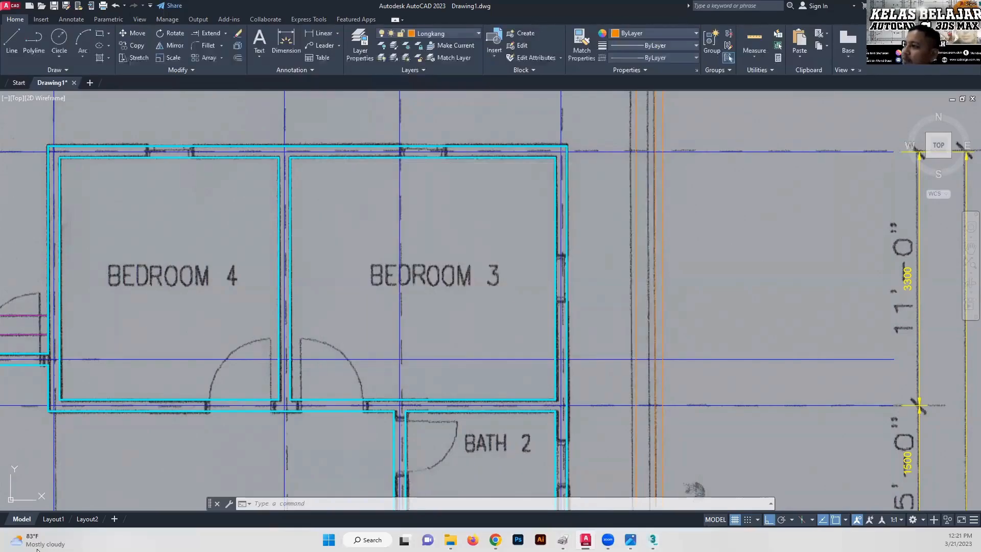
# Step: Make the Text layer current and define a multiline text box between opposite inner corners of the Bedroom 3 walls
pyautogui.click(453, 37)
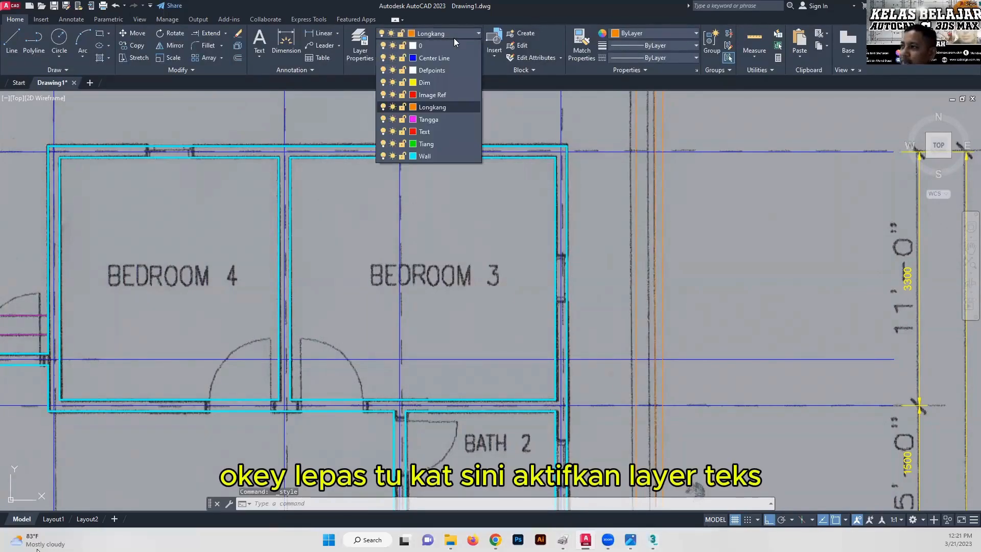
pyautogui.click(433, 132)
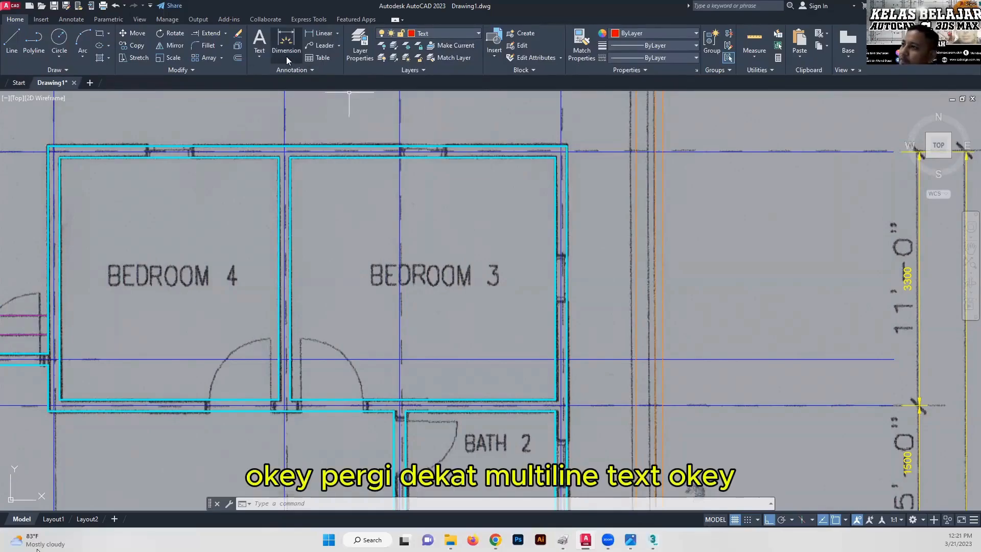
pyautogui.click(260, 59)
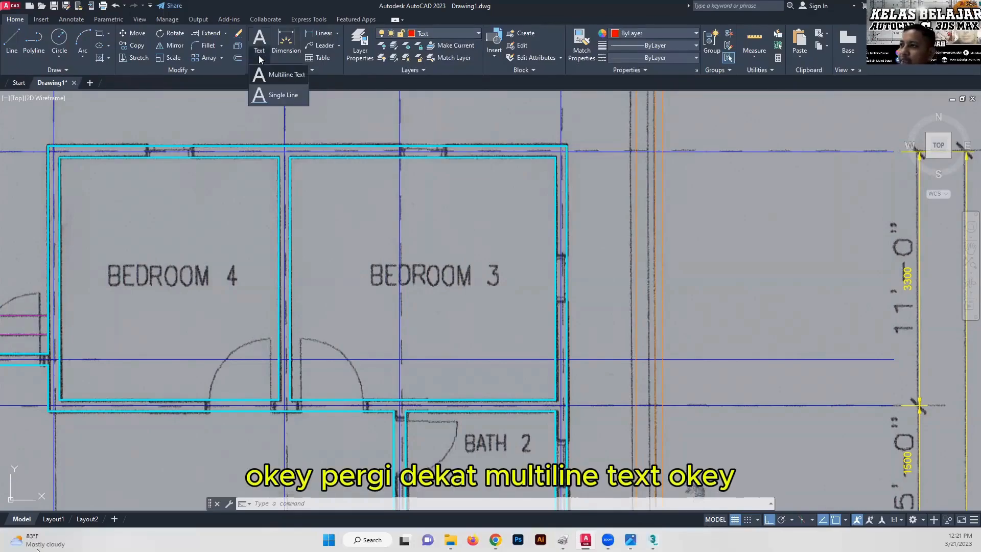
pyautogui.click(281, 75)
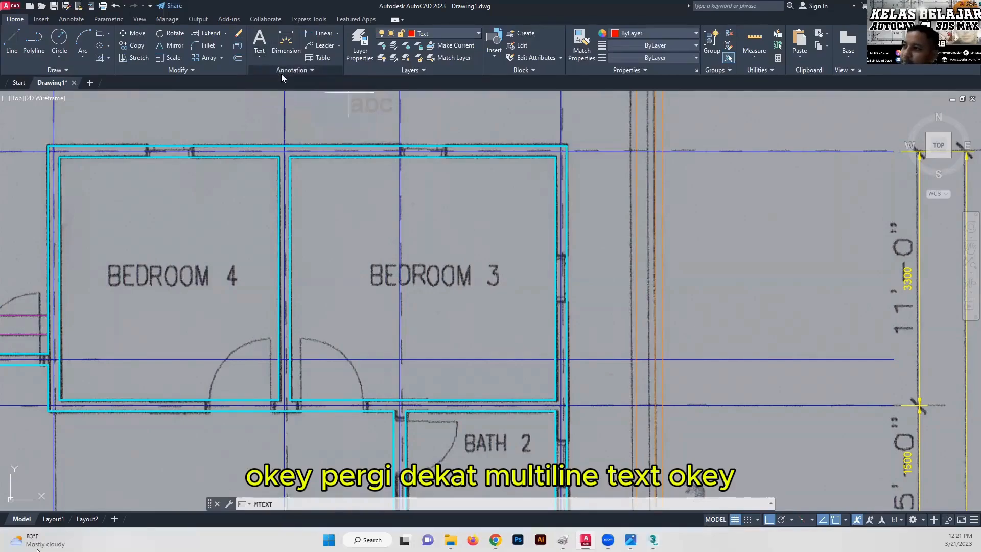
pyautogui.click(290, 158)
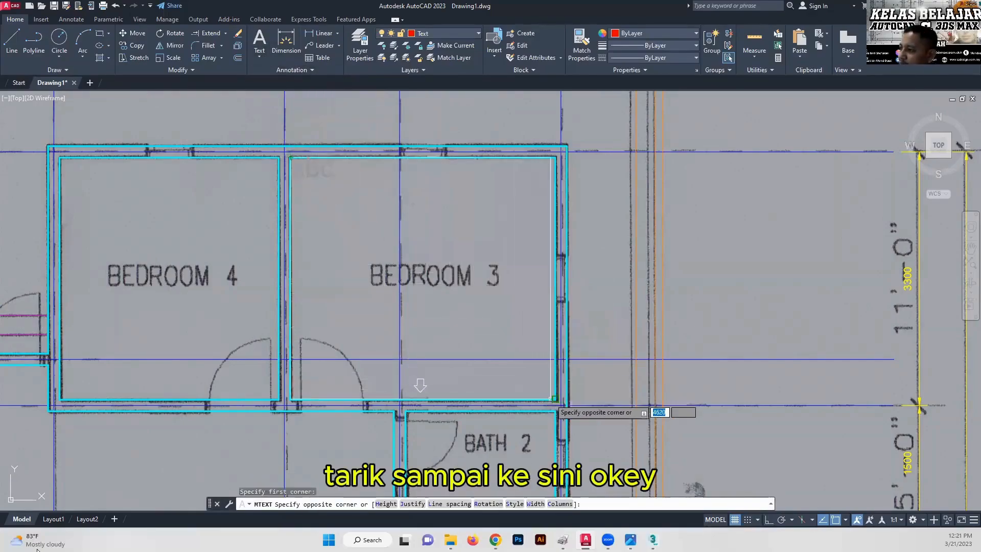
pyautogui.click(555, 399)
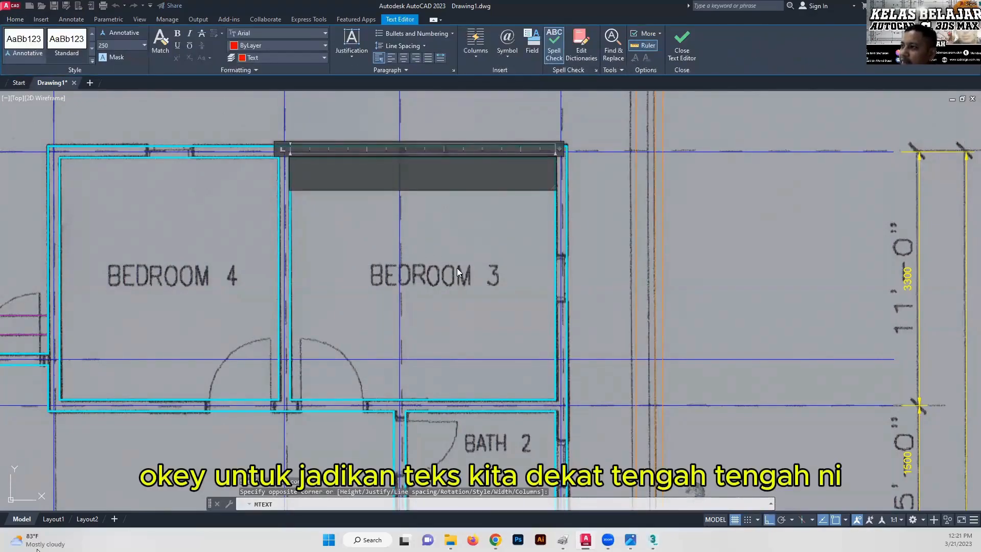
# Step: Justify the text Middle Center and enter "Bedroom 3" as the room label
pyautogui.click(353, 57)
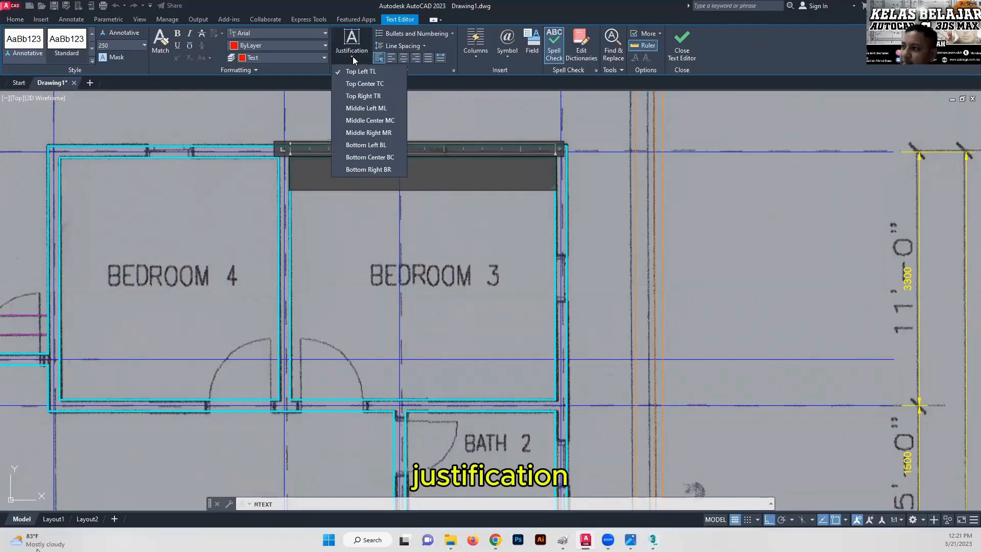
pyautogui.click(359, 120)
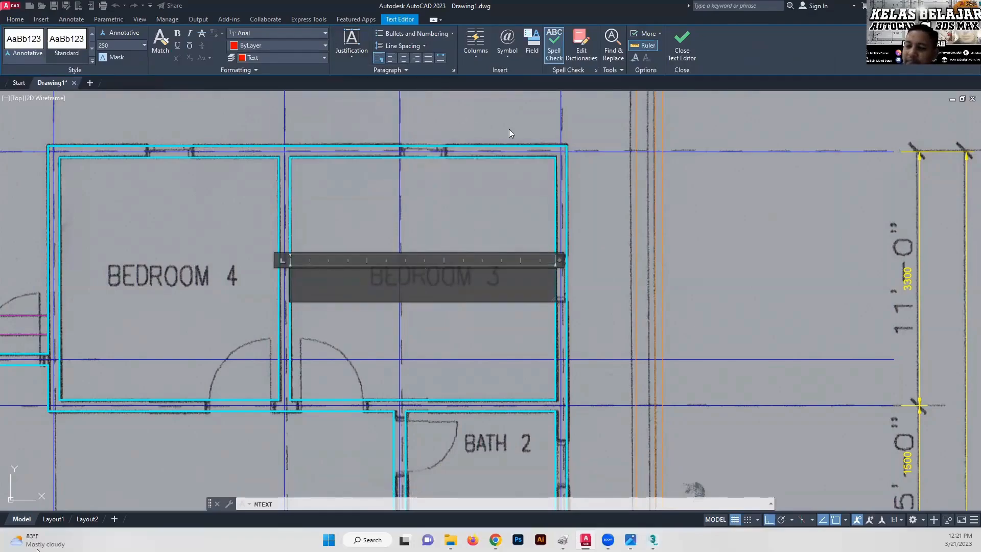
pyautogui.write('Bed')
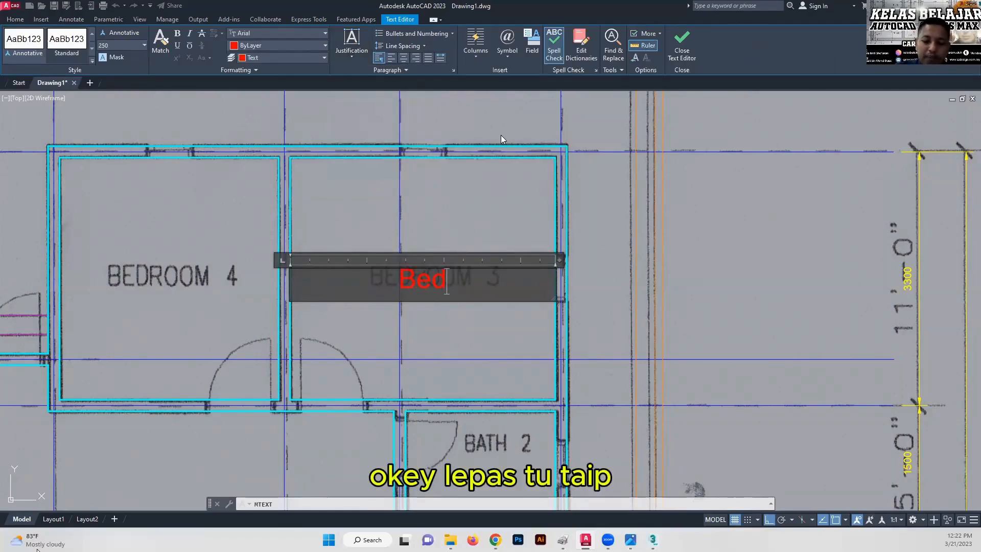
pyautogui.write('room 3')
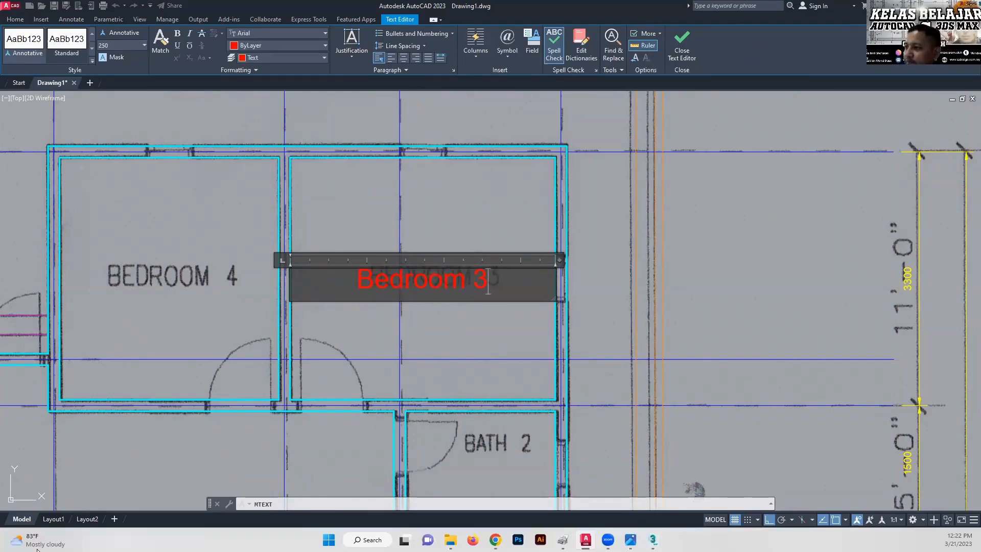
pyautogui.click(483, 236)
# Step: Define a multiline text box between opposite inner corners of the Bedroom 4 walls
pyautogui.moveTo(411, 232)
pyautogui.mouseDown(button='middle')
pyautogui.moveTo(481, 202)
pyautogui.moveTo(450, 227)
pyautogui.mouseUp(button='middle')
pyautogui.click(260, 54)
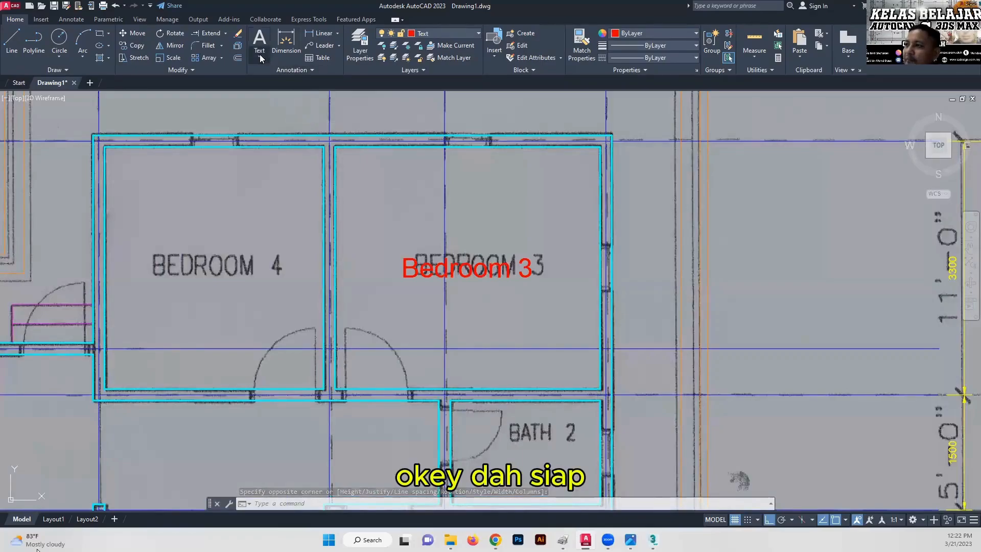
pyautogui.click(275, 76)
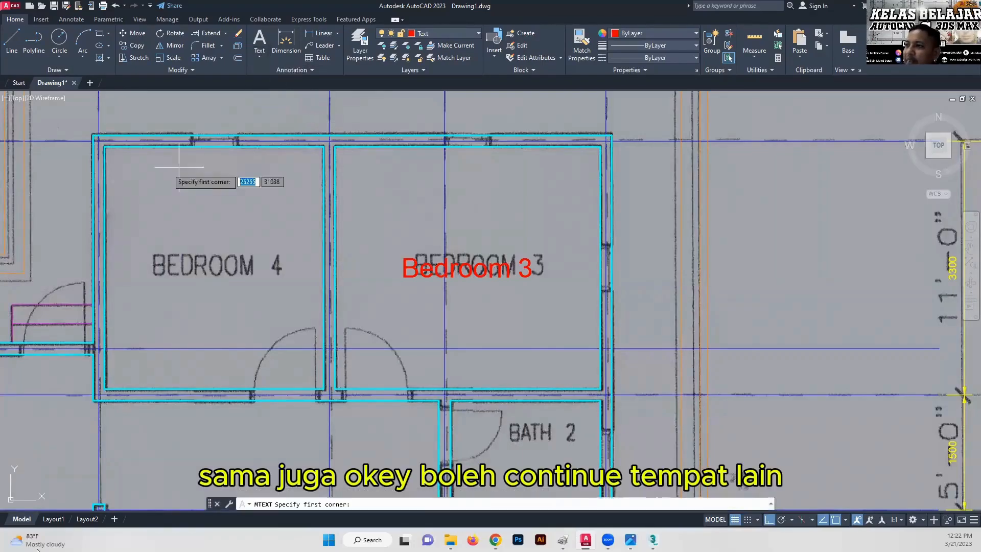
pyautogui.click(104, 146)
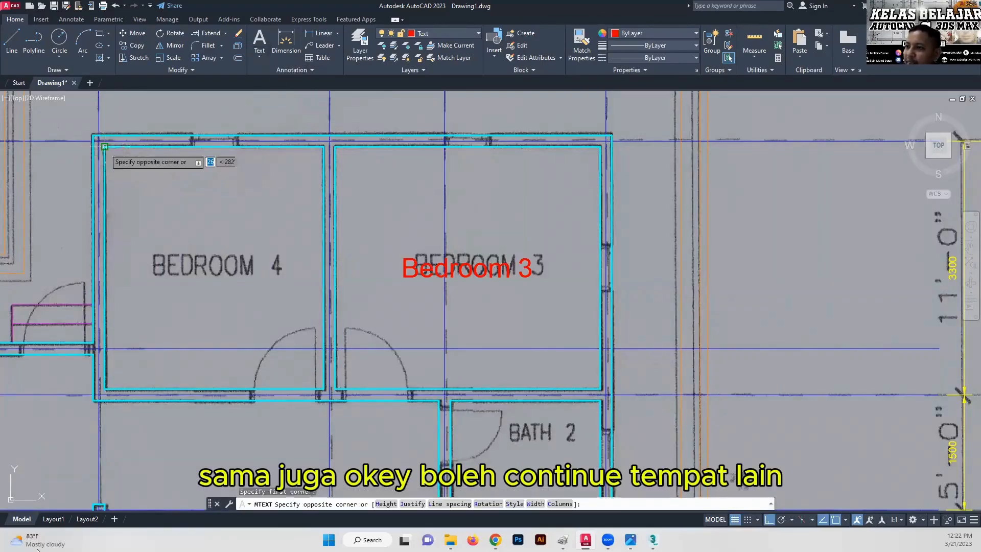
pyautogui.click(323, 388)
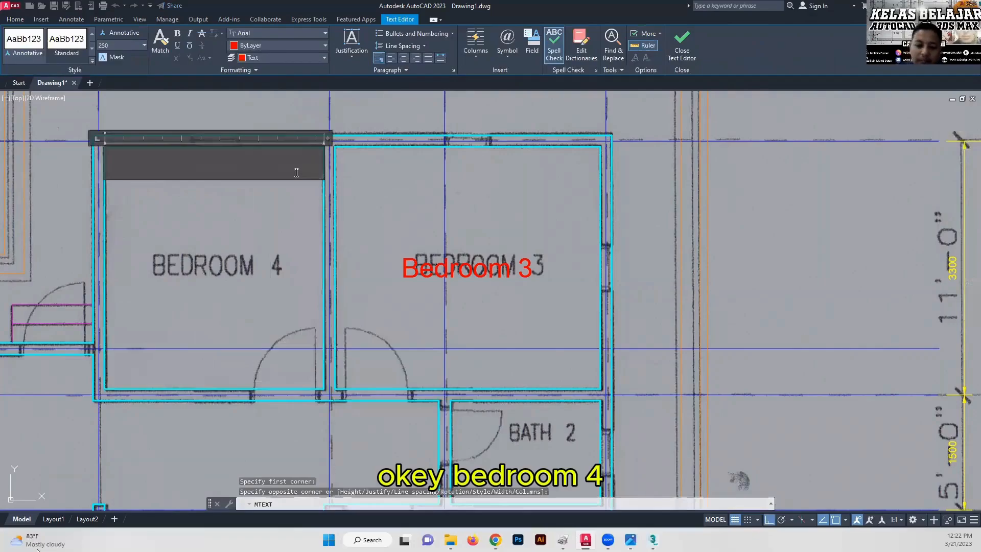
# Step: Enter "Bedroom 4" as the room label and justify it Middle Center
pyautogui.write('Bedo')
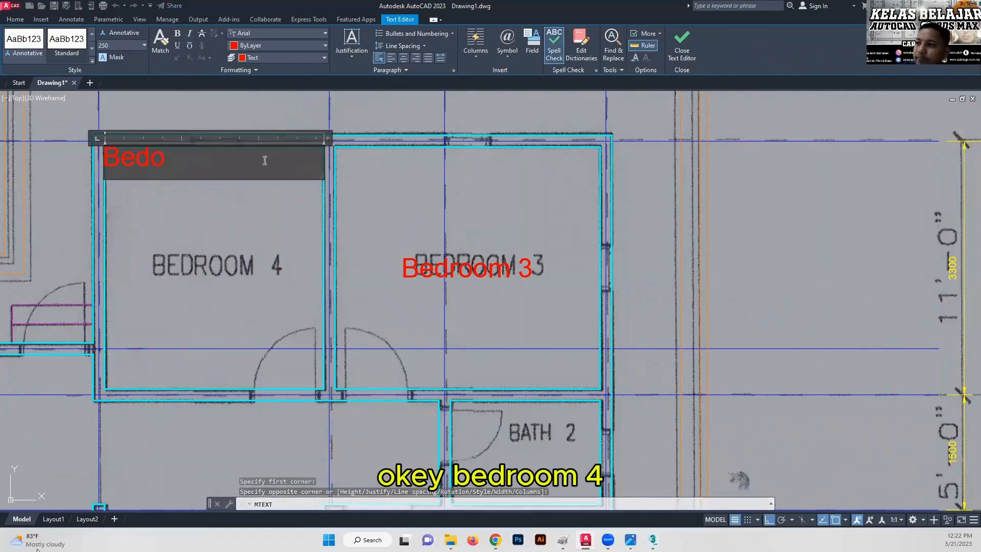
pyautogui.press('BackSpace')
pyautogui.write('room 4')
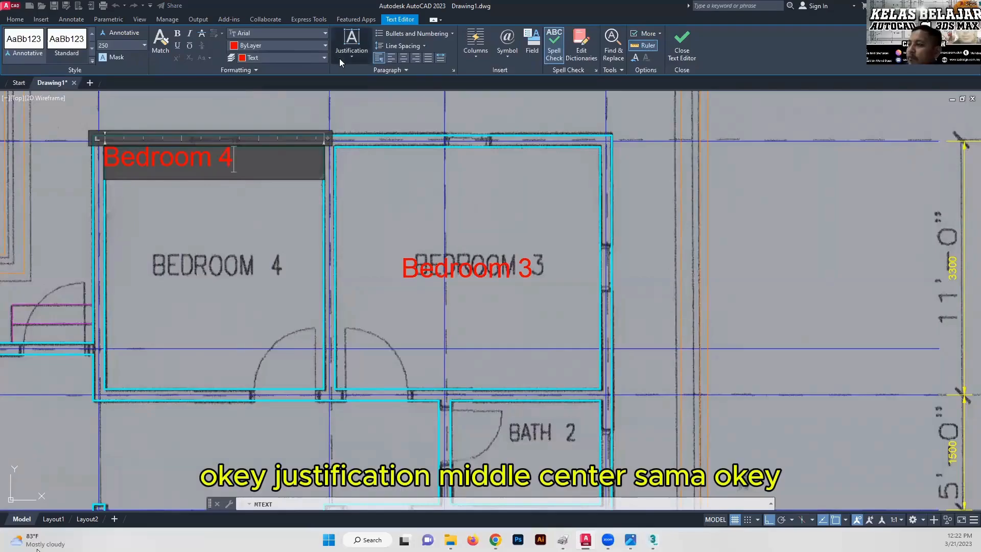
pyautogui.click(339, 58)
pyautogui.click(381, 124)
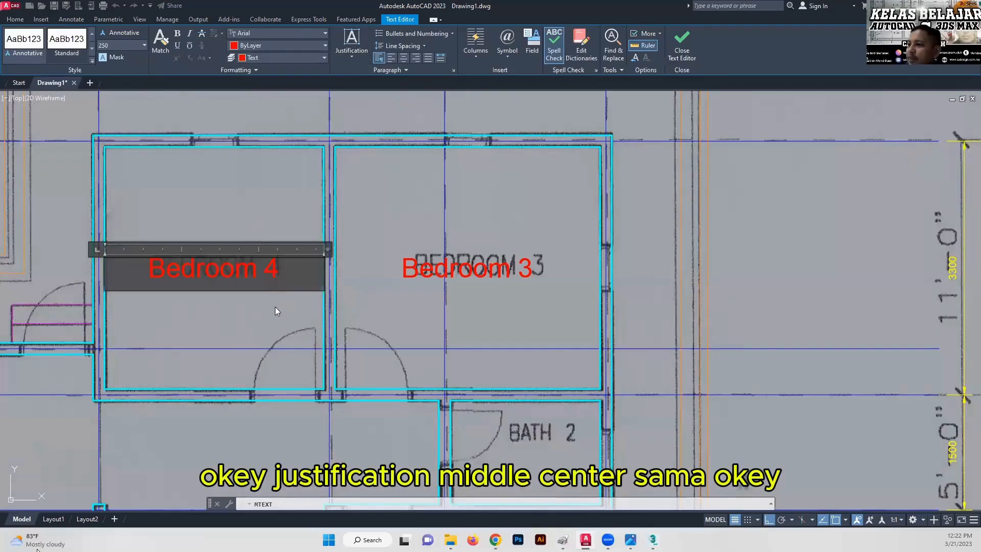
pyautogui.click(274, 307)
pyautogui.scroll(-6, 313, 258)
pyautogui.scroll(6, 368, 279)
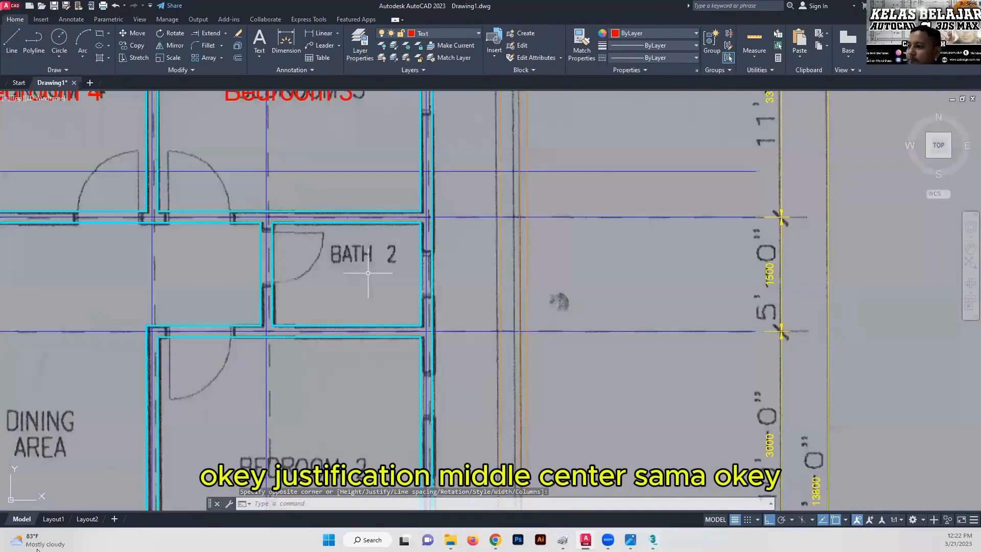
# Step: Define a multiline text box between opposite inner corners of the Bath 2 walls
pyautogui.scroll(4, 365, 275)
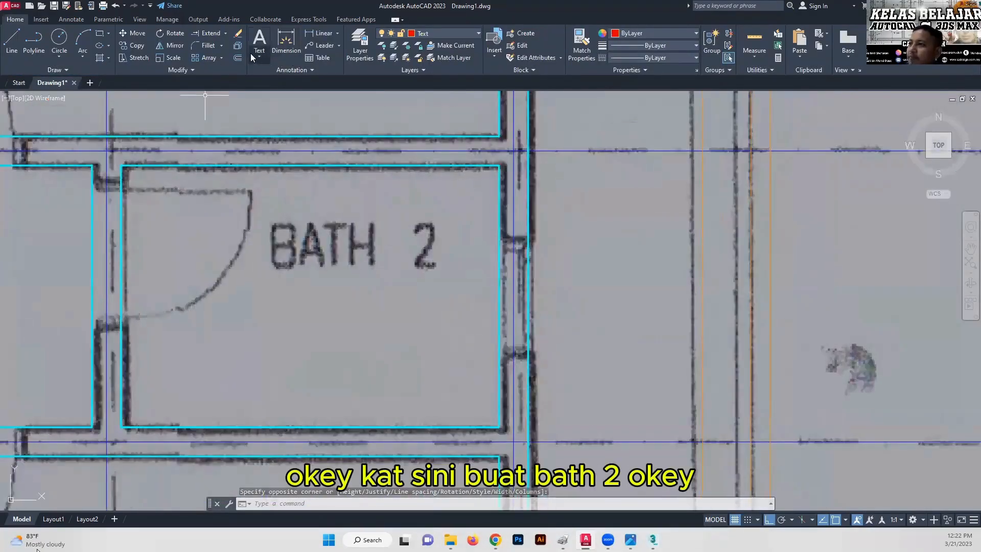
pyautogui.click(259, 56)
pyautogui.click(286, 72)
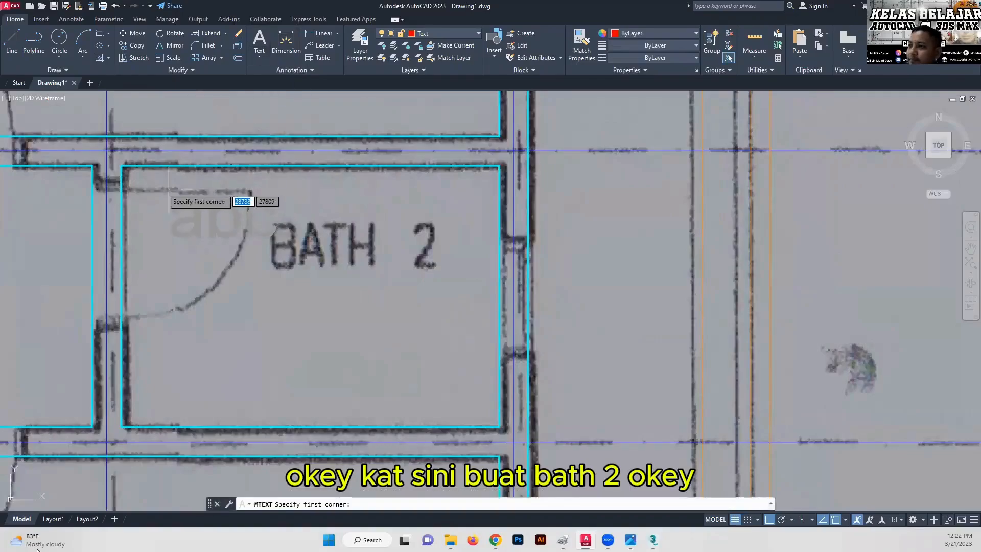
pyautogui.click(121, 166)
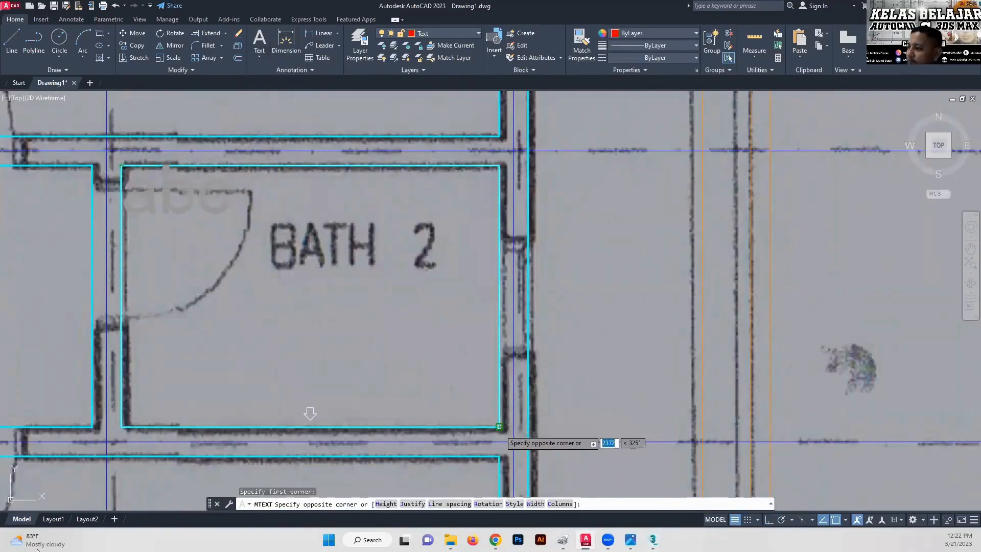
pyautogui.click(499, 426)
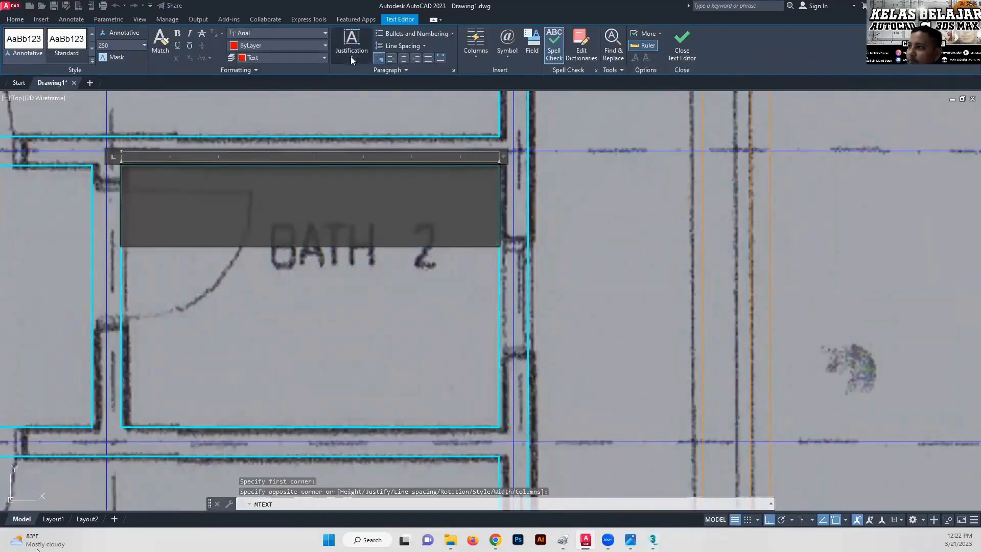
# Step: Justify the text Middle Center and enter "Bath 2" as the room label
pyautogui.click(351, 57)
pyautogui.click(367, 120)
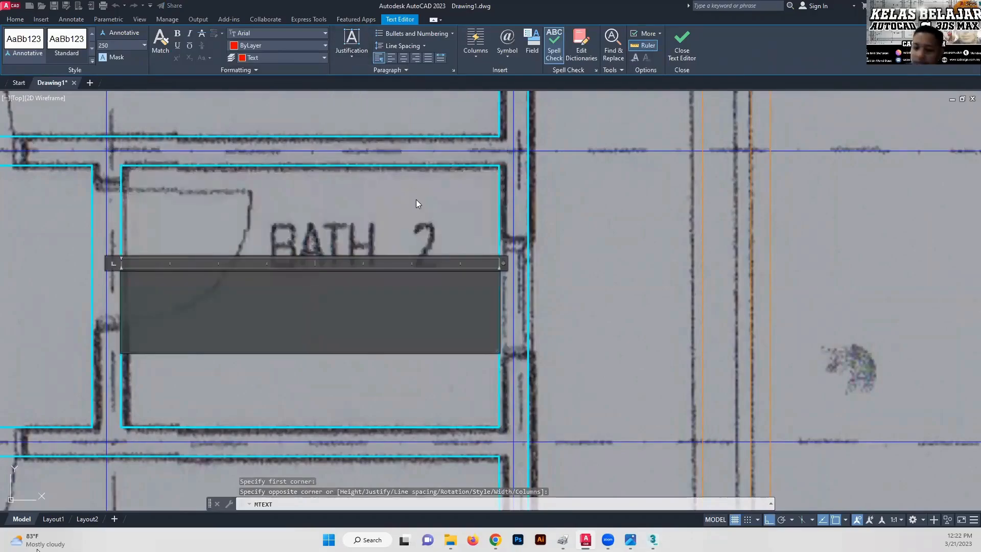
pyautogui.write('Bath 2')
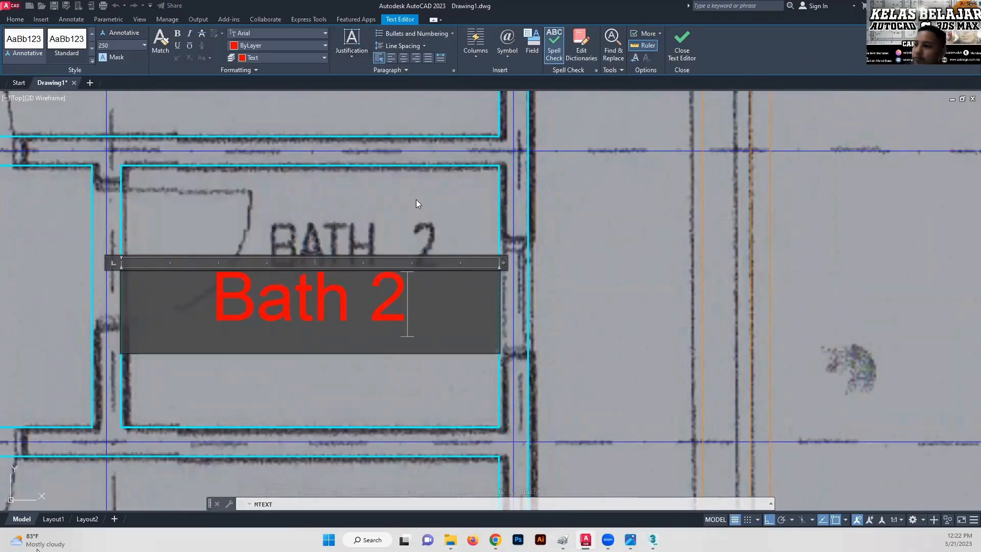
pyautogui.click(350, 394)
# Step: Define a multiline text box between opposite inner corners of the Bedroom 2 walls
pyautogui.scroll(-3, 297, 315)
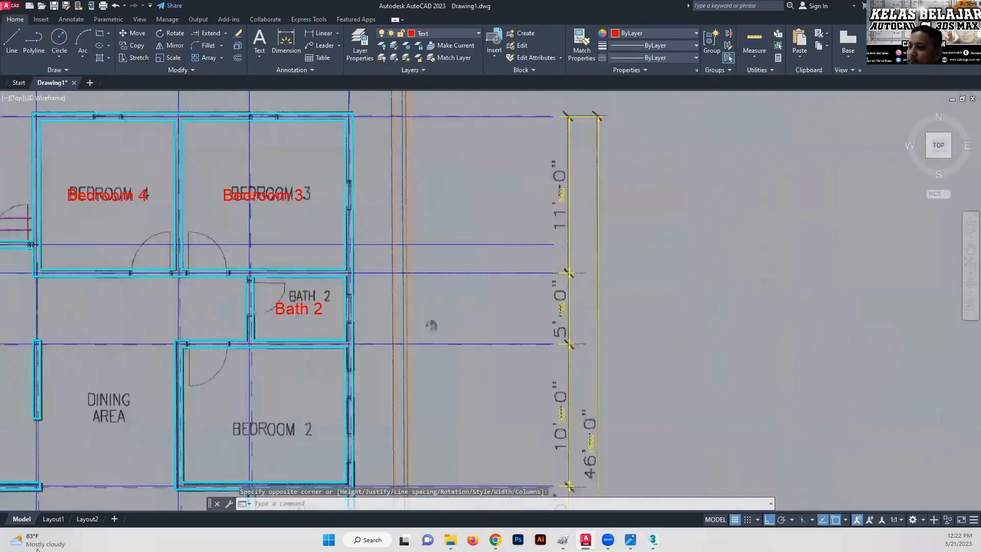
pyautogui.scroll(2, 276, 409)
pyautogui.click(260, 55)
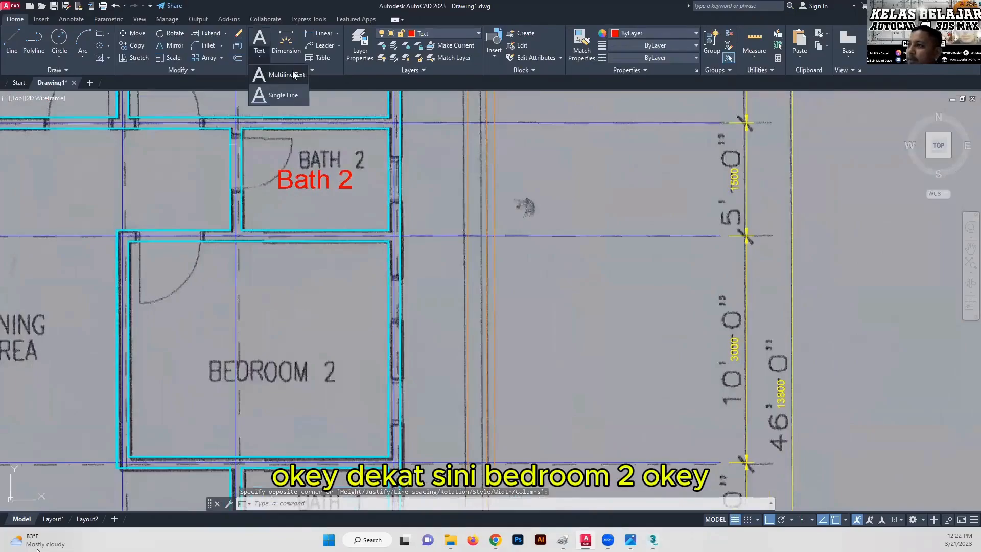
pyautogui.click(294, 75)
pyautogui.click(129, 241)
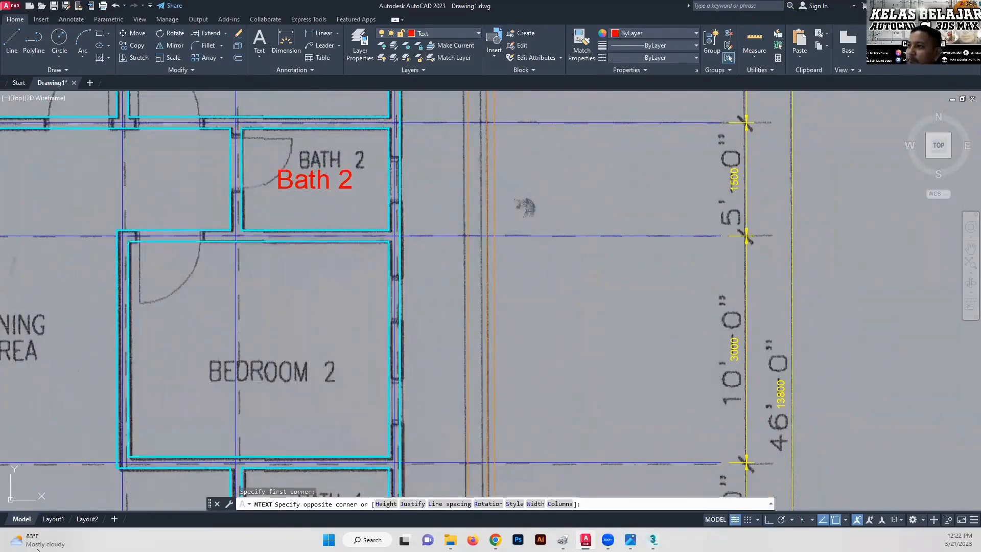
pyautogui.click(392, 265)
# Step: Justify the text Middle Center and enter "Bedroom 2" as the room label
pyautogui.click(351, 51)
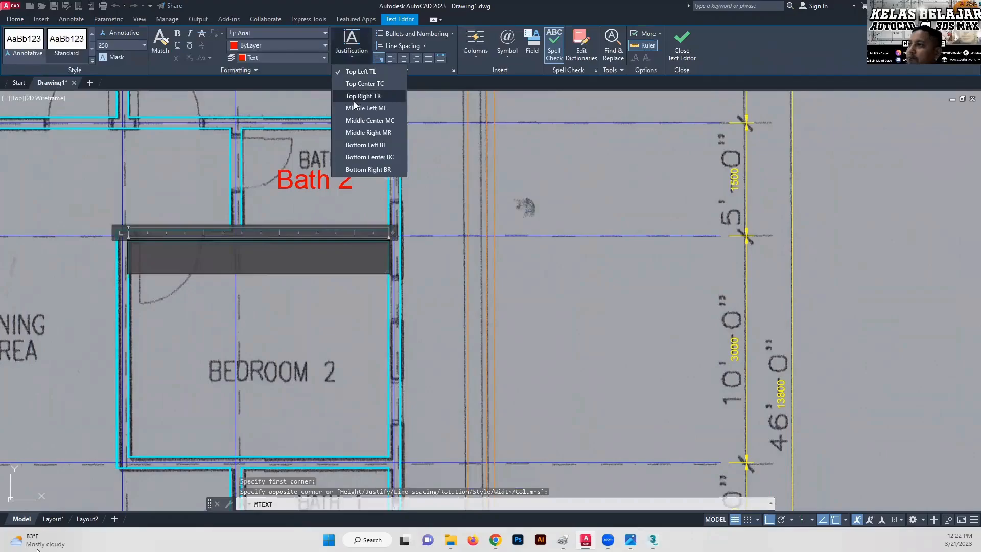
pyautogui.click(357, 120)
pyautogui.write('Be')
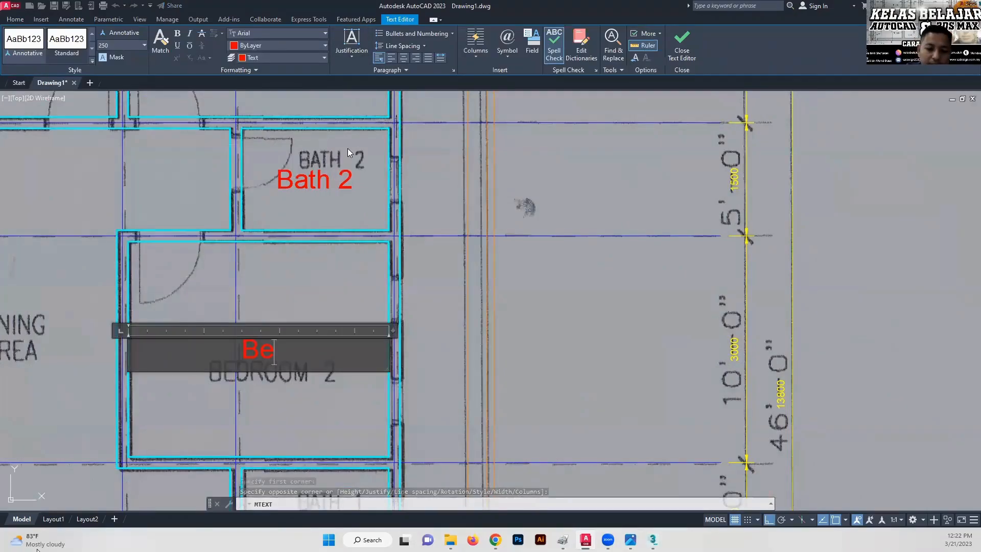
pyautogui.write('droom 2')
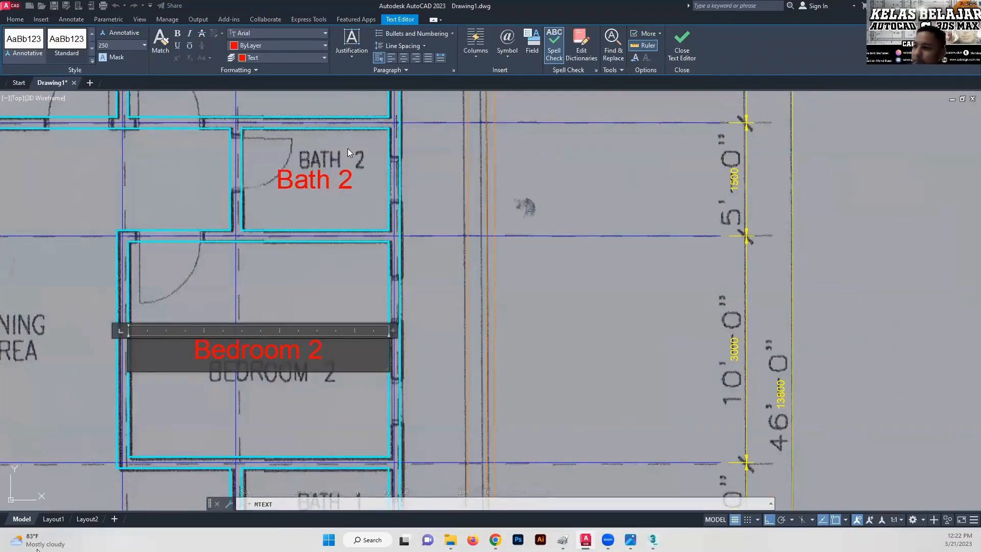
pyautogui.click(294, 276)
# Step: Define a multiline text box between opposite inner corners of the Bath 1 walls
pyautogui.moveTo(314, 327); pyautogui.dragTo(304, 120, button='middle')
pyautogui.scroll(2, 284, 279)
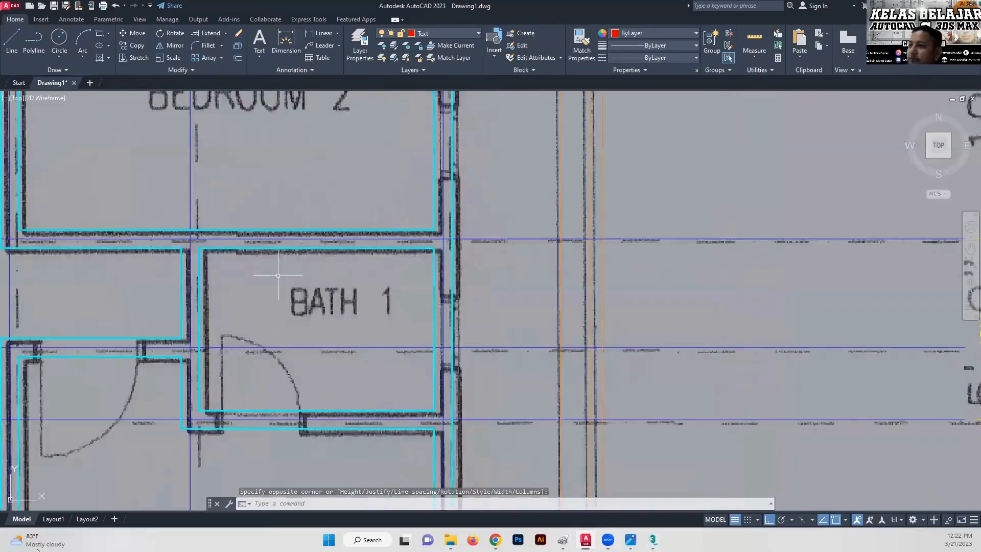
pyautogui.click(258, 55)
pyautogui.click(282, 74)
pyautogui.click(199, 249)
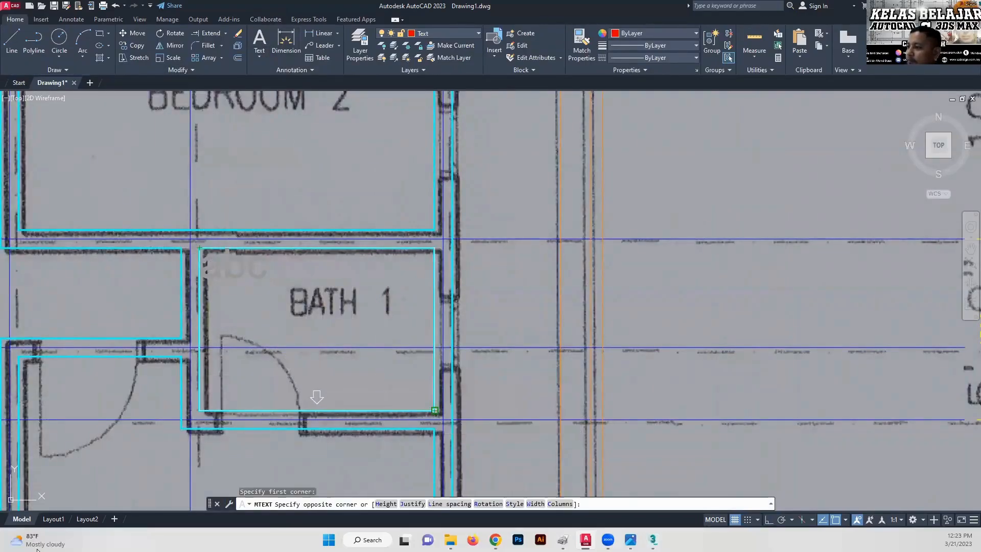
pyautogui.click(434, 410)
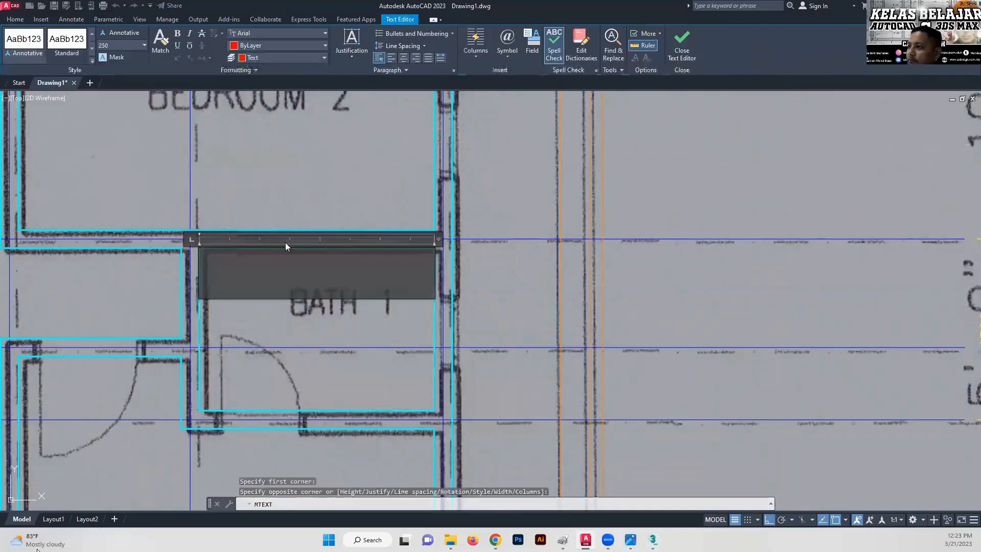
# Step: Justify the text Middle Center and enter "Bath 1" as the room label
pyautogui.click(354, 54)
pyautogui.click(368, 123)
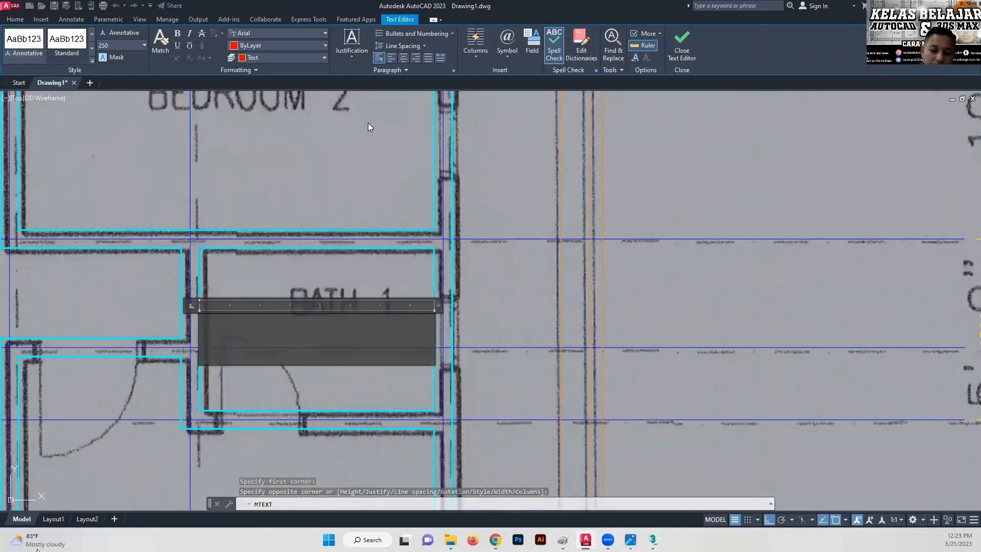
pyautogui.write('Bath 1')
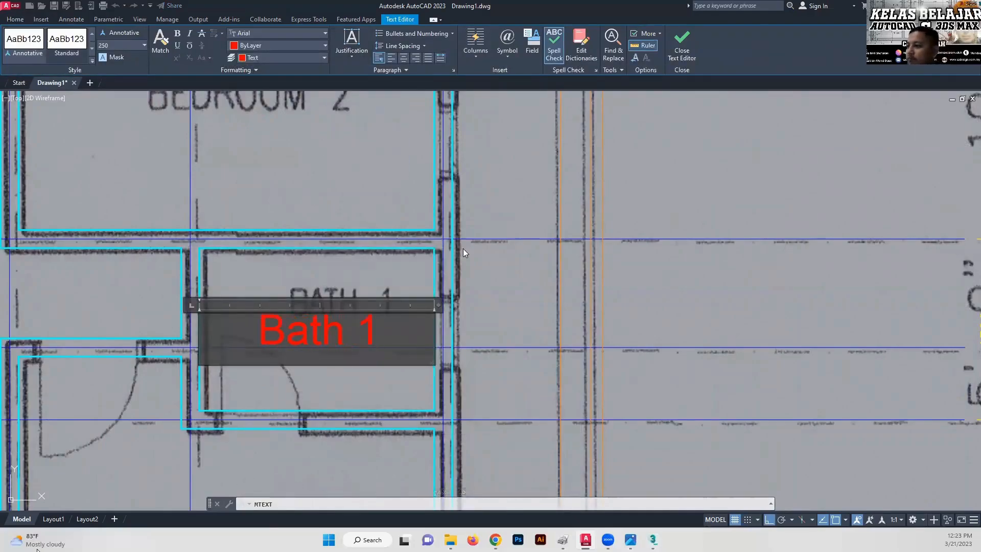
pyautogui.click(378, 289)
# Step: Define a multiline text box in the master bedroom, from the inner corner below Bath 1 to the diagonally opposite inner corner
pyautogui.scroll(-2, 379, 295)
pyautogui.moveTo(378, 339); pyautogui.dragTo(348, 183, button='middle')
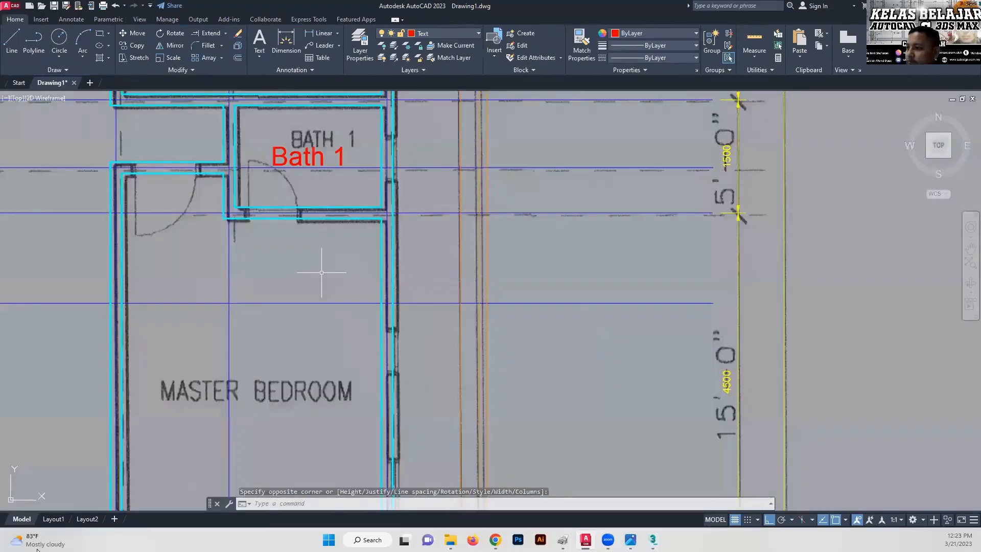
pyautogui.scroll(-2, 322, 272)
pyautogui.moveTo(316, 292)
pyautogui.mouseDown(button='middle')
pyautogui.moveTo(314, 299)
pyautogui.moveTo(313, 288)
pyautogui.mouseUp(button='middle')
pyautogui.click(258, 61)
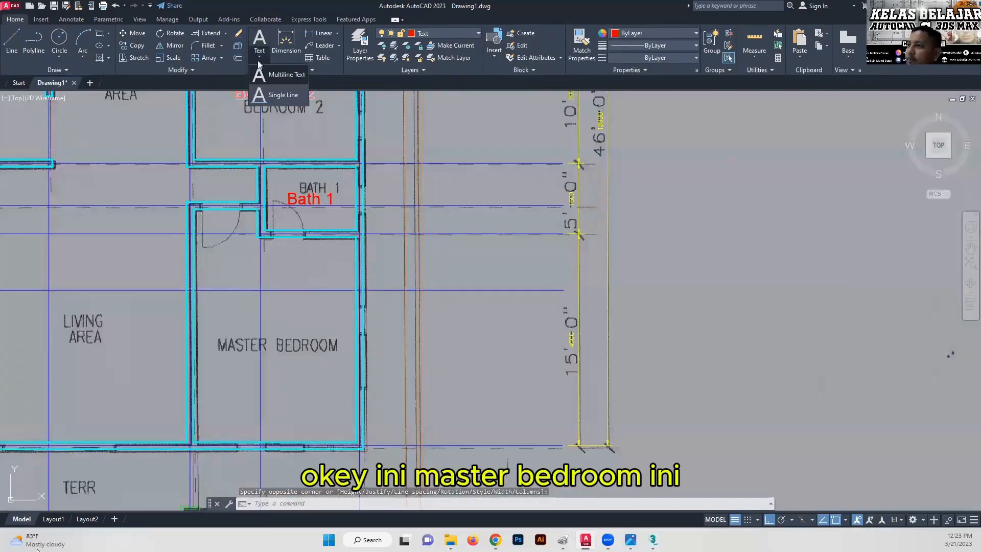
pyautogui.click(280, 76)
pyautogui.click(356, 237)
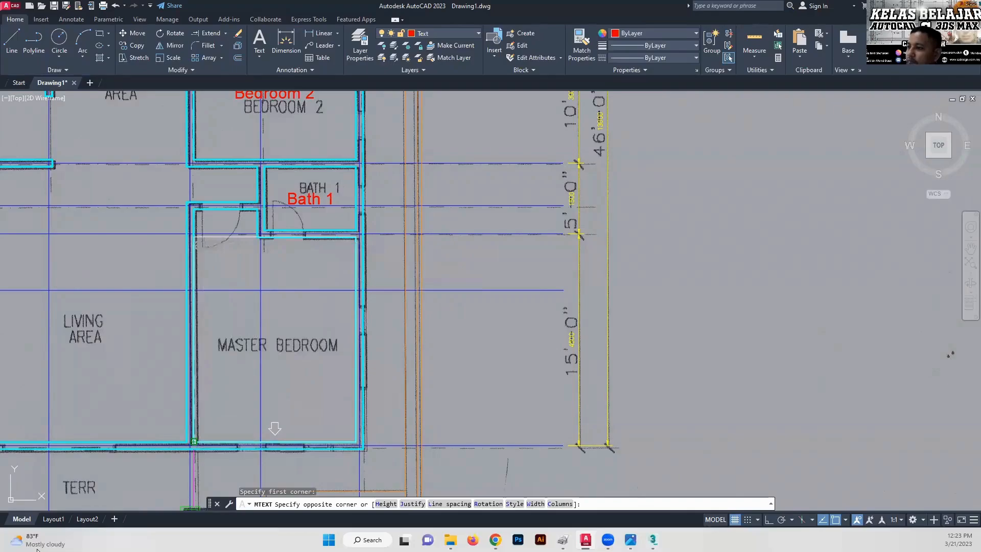
pyautogui.click(194, 441)
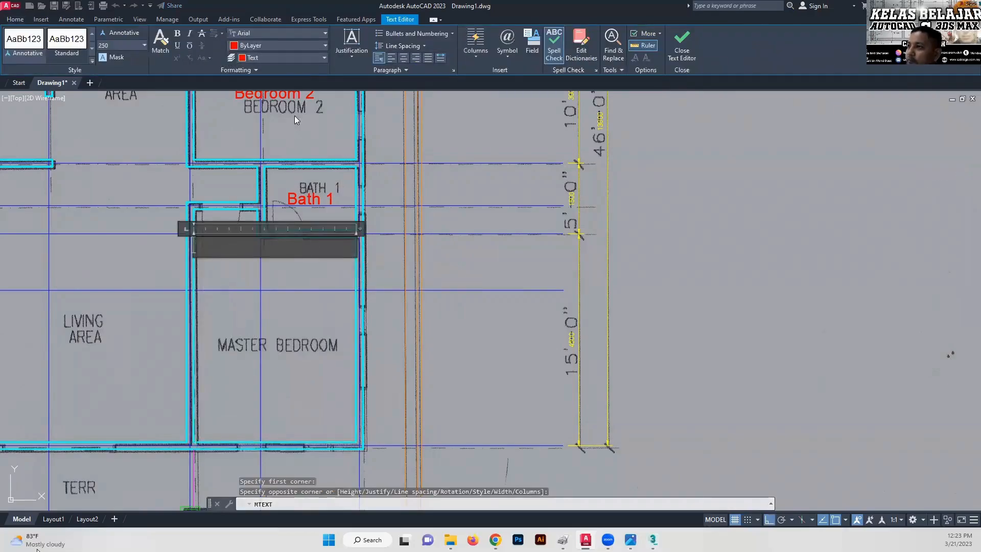
# Step: Justify the text Middle Center and enter "Master Bedroom" as the room label
pyautogui.click(356, 54)
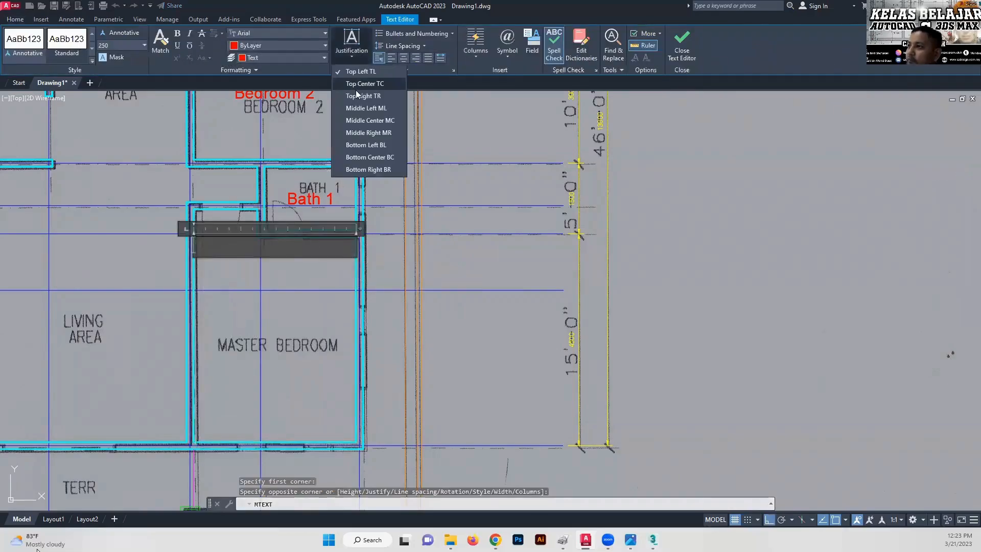
pyautogui.click(366, 121)
pyautogui.write('Mast')
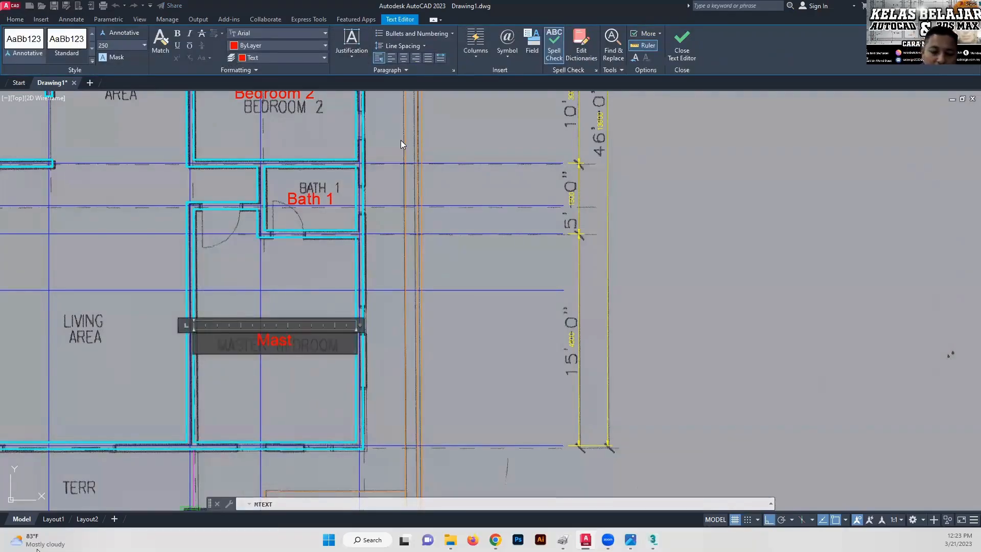
pyautogui.write('er Bedroom')
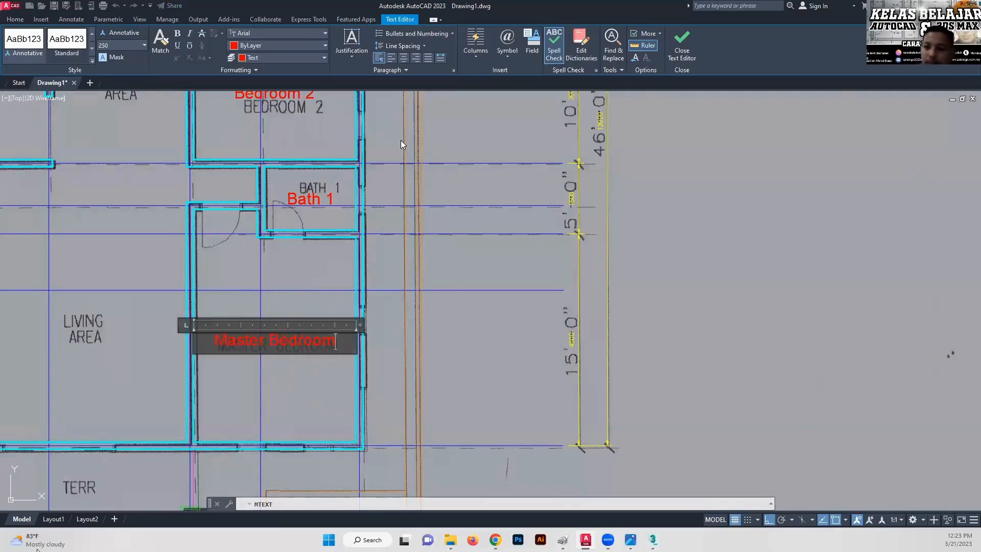
pyautogui.click(339, 276)
# Step: Define a multiline text box in the living area, from the master bedroom's upper outer wall corner to the living area's opposite lower inner corner
pyautogui.moveTo(113, 364); pyautogui.dragTo(242, 350, button='middle')
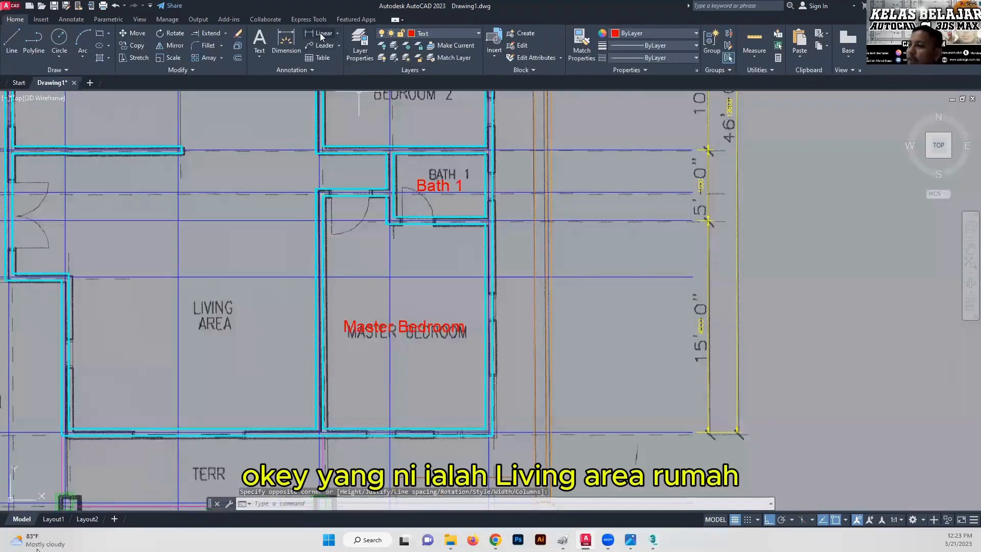
pyautogui.click(259, 56)
pyautogui.click(278, 76)
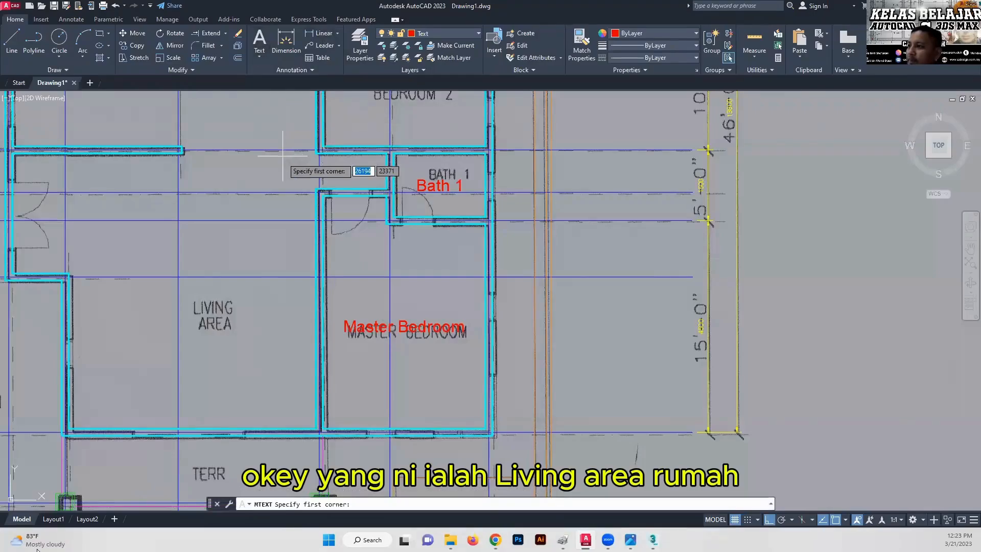
pyautogui.click(316, 190)
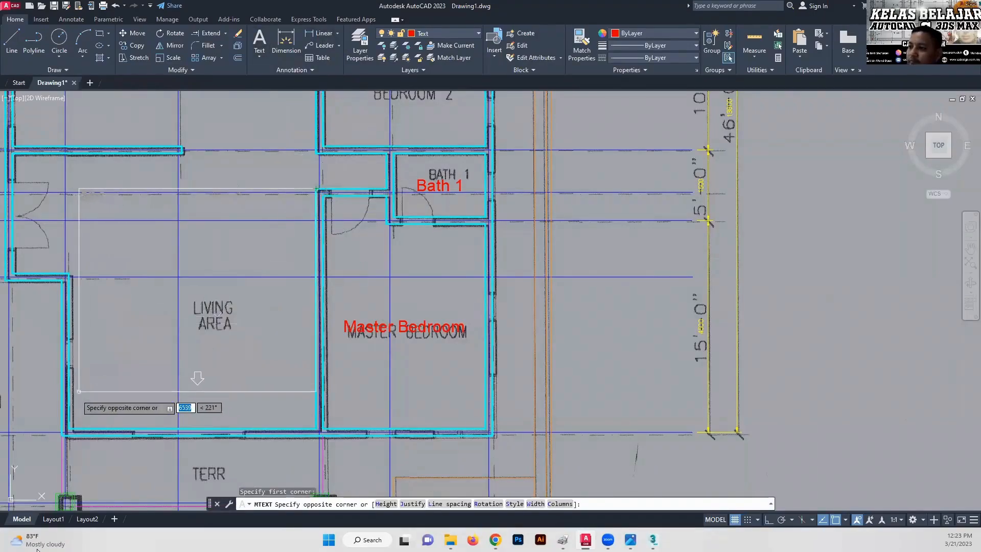
pyautogui.click(69, 428)
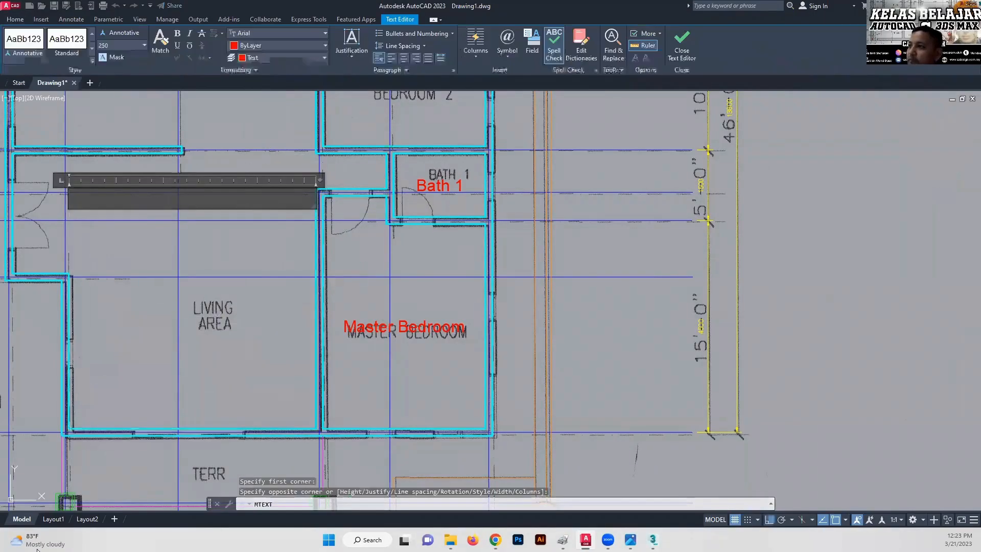
# Step: Justify the text Middle Center and enter "Living Area" on two lines as the room label
pyautogui.click(354, 57)
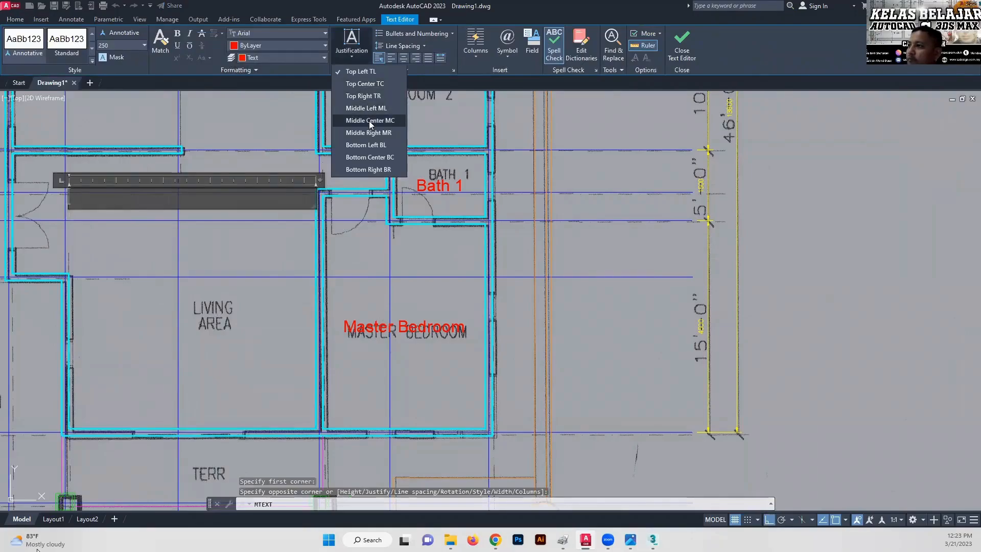
pyautogui.click(370, 121)
pyautogui.write('Liv')
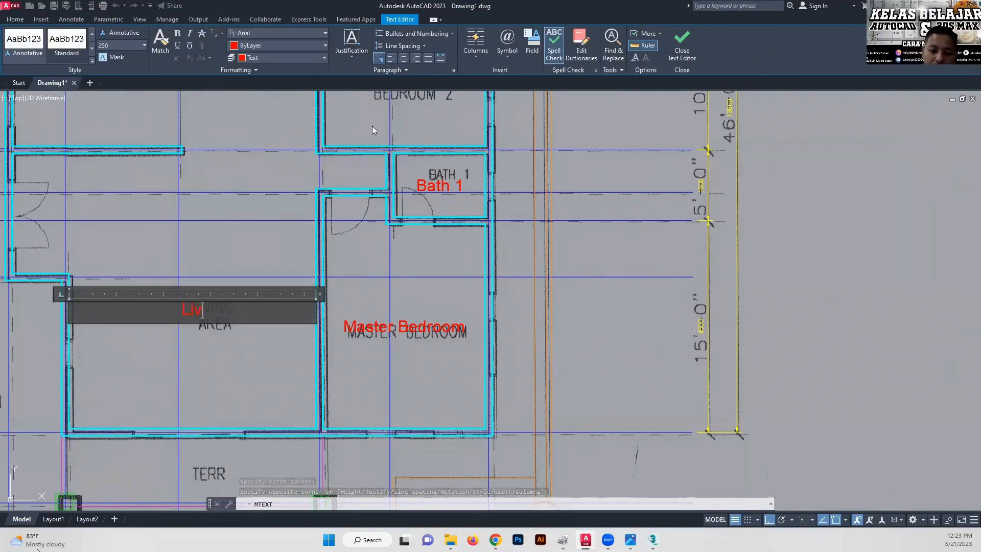
pyautogui.write('ing Area')
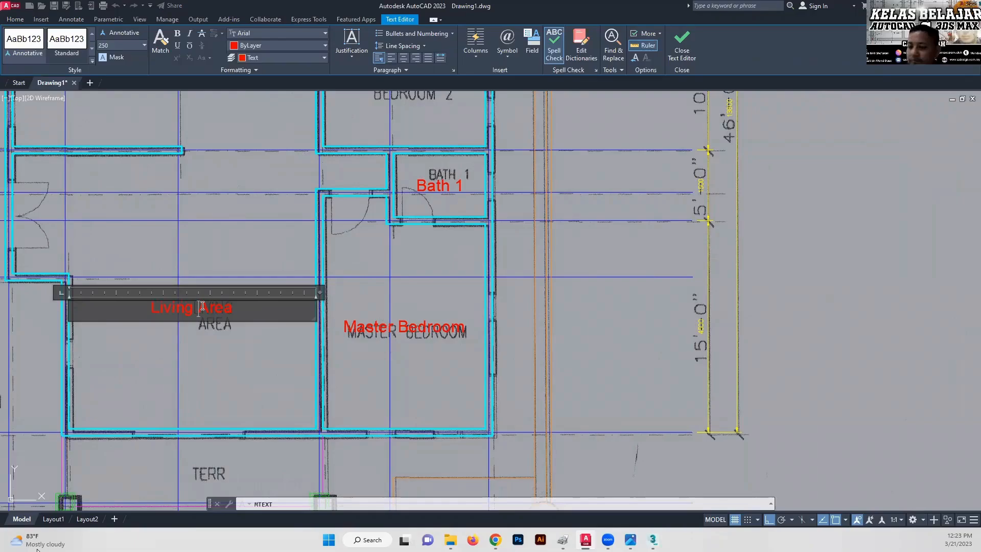
pyautogui.press('Return')
pyautogui.click(240, 342)
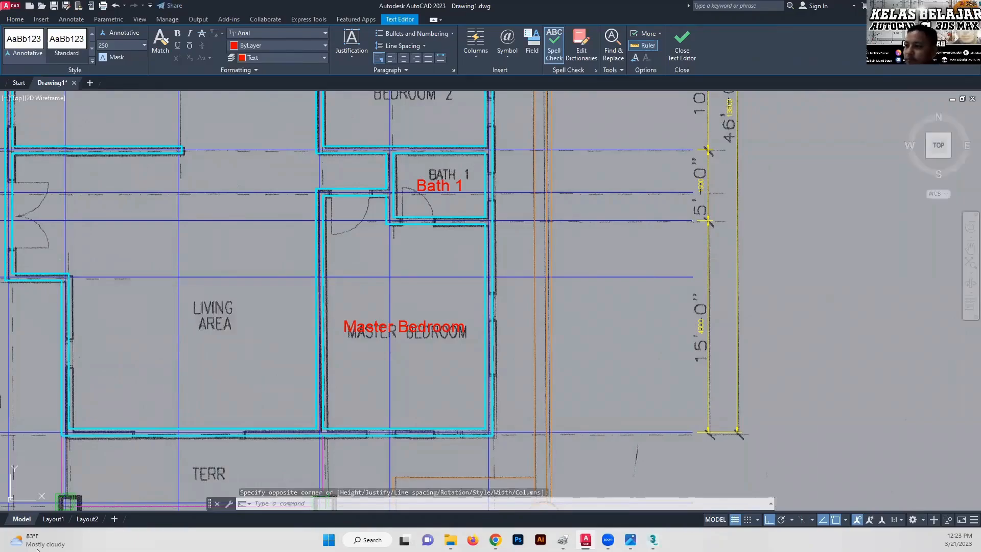
# Step: Define a multiline text box in the dining area, from Bedroom 2's upper outer wall corner to the end of the kitchen's lower wall
pyautogui.scroll(-3, 255, 358)
pyautogui.scroll(-2, 306, 286)
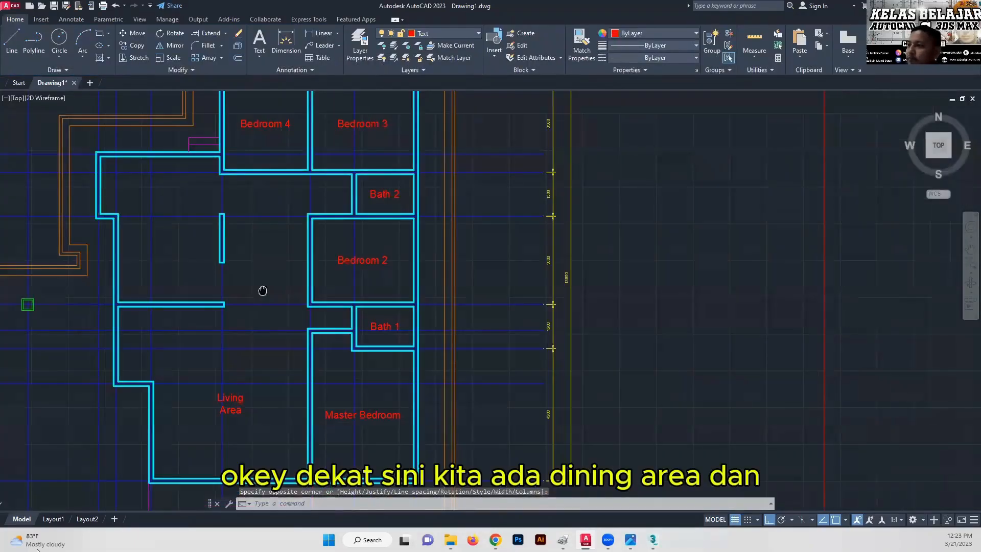
pyautogui.scroll(4, 352, 204)
pyautogui.click(259, 56)
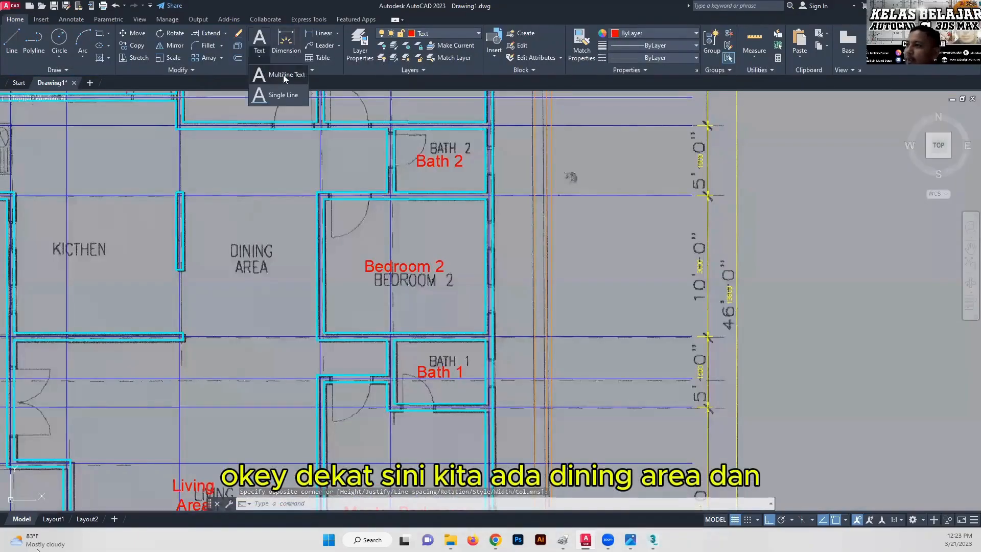
pyautogui.click(278, 88)
pyautogui.click(317, 208)
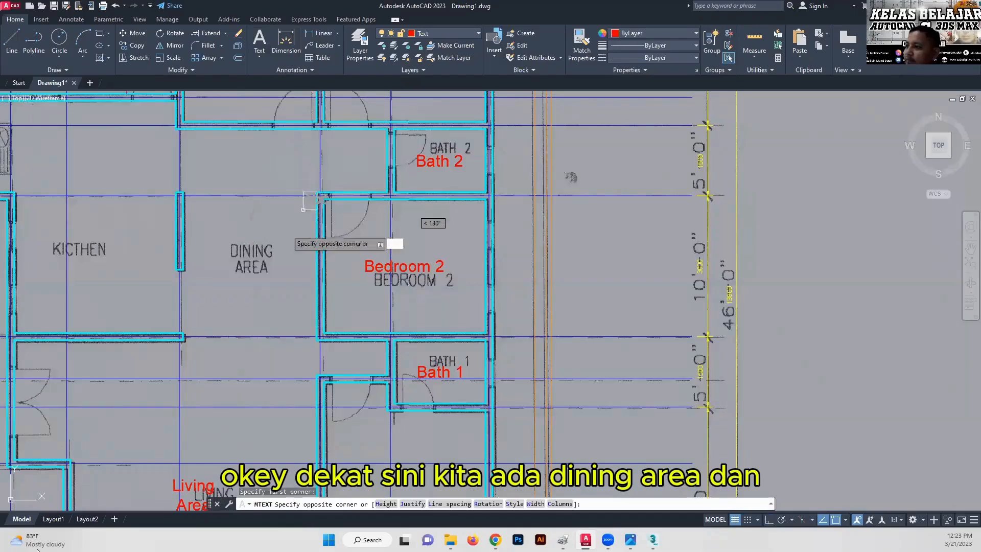
pyautogui.click(185, 339)
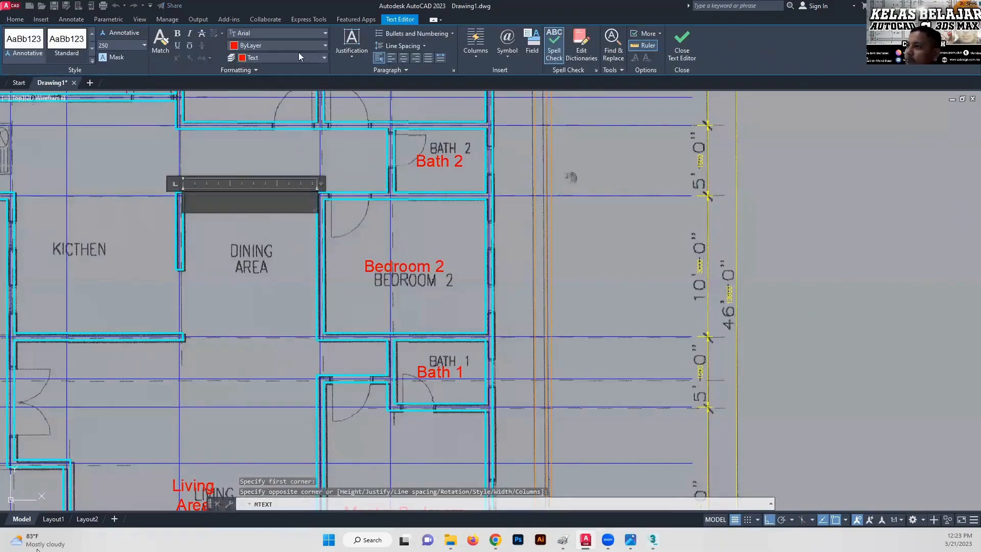
# Step: Justify the text Middle Center and enter "Dining Area" as the room label
pyautogui.click(351, 51)
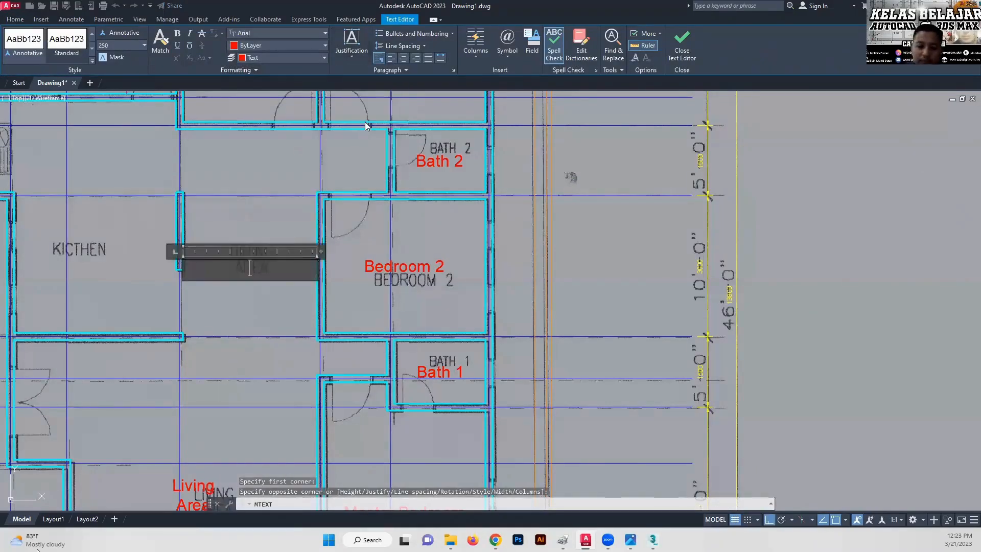
pyautogui.write('ing Area')
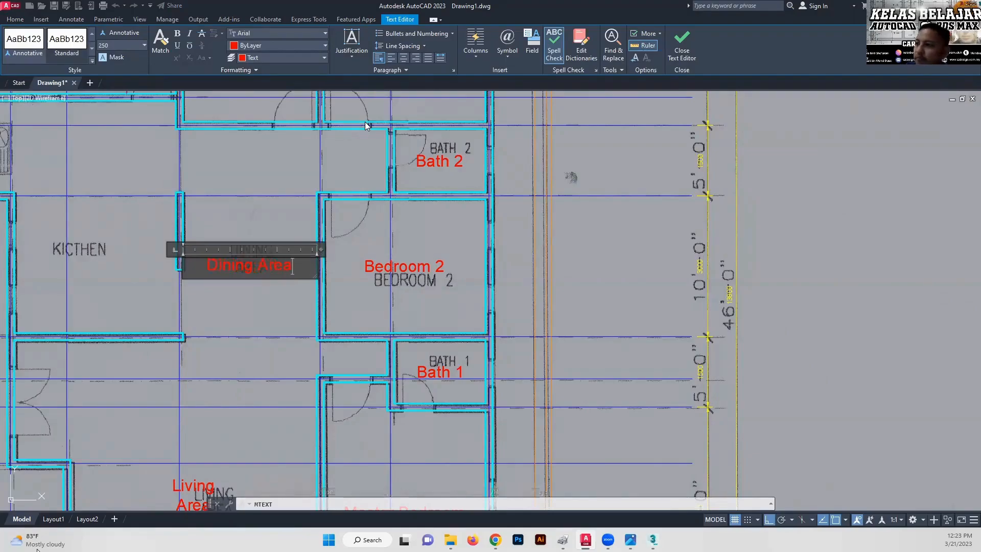
pyautogui.click(390, 183)
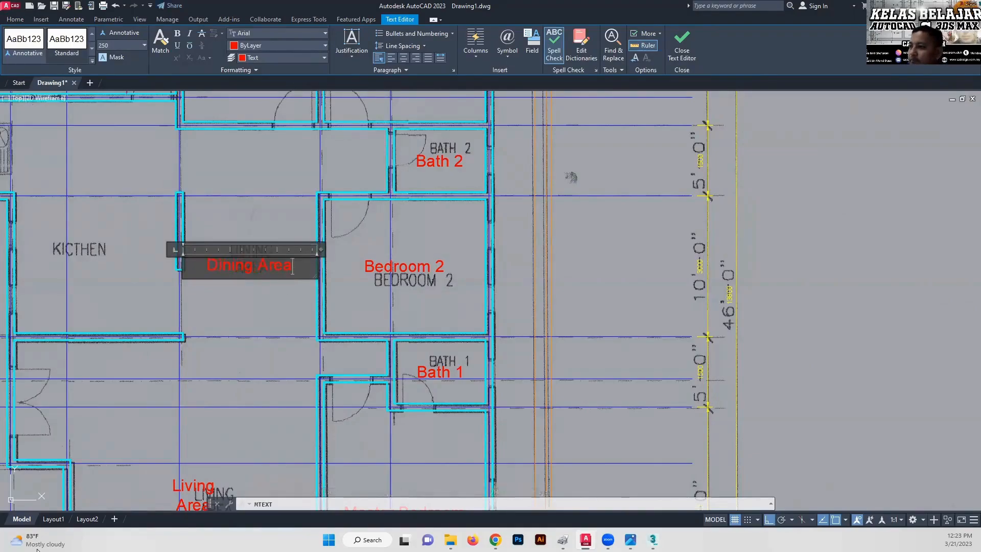
# Step: Define a multiline text box in the kitchen, from the upper end of the short partition wall to the diagonally opposite lower inner corner
pyautogui.moveTo(139, 293); pyautogui.dragTo(237, 286, button='middle')
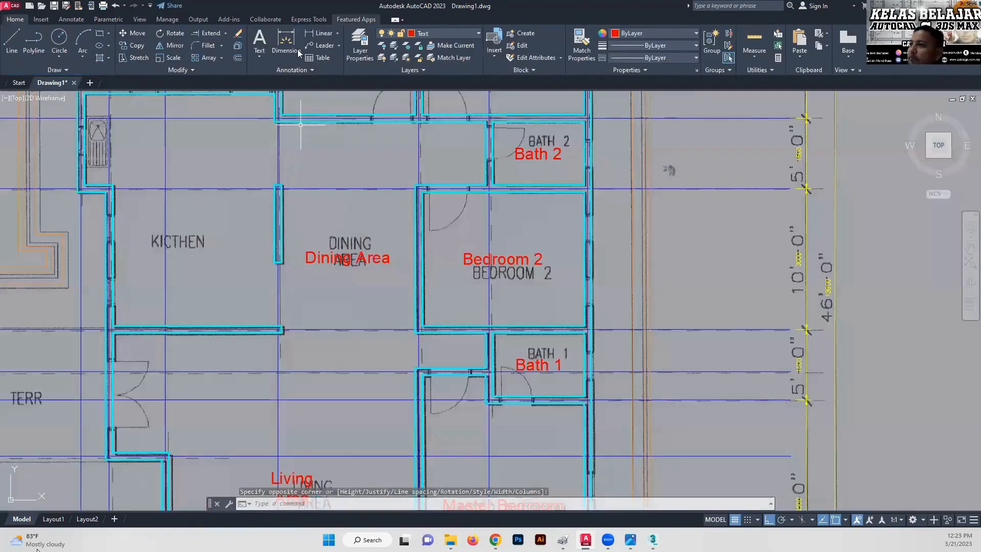
pyautogui.click(260, 57)
pyautogui.click(276, 81)
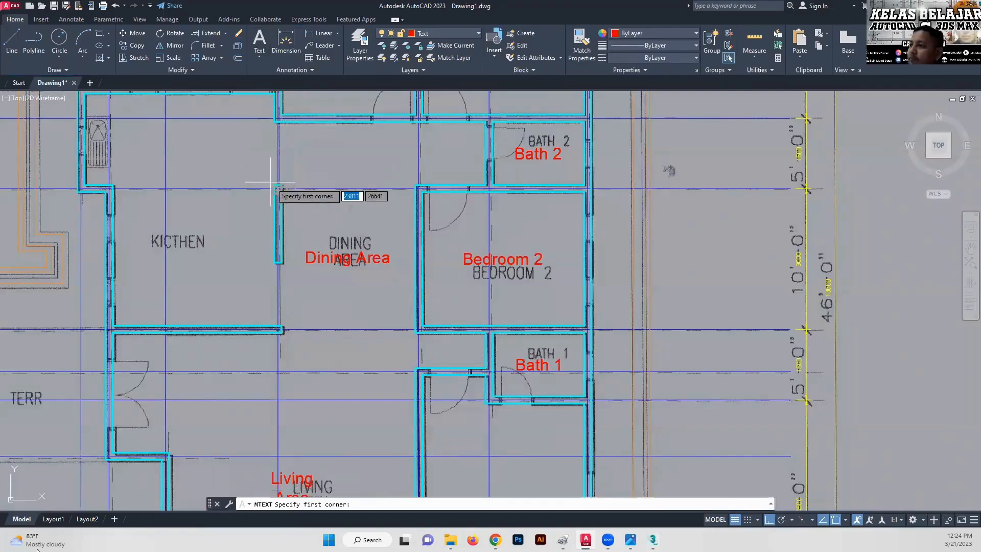
pyautogui.click(275, 185)
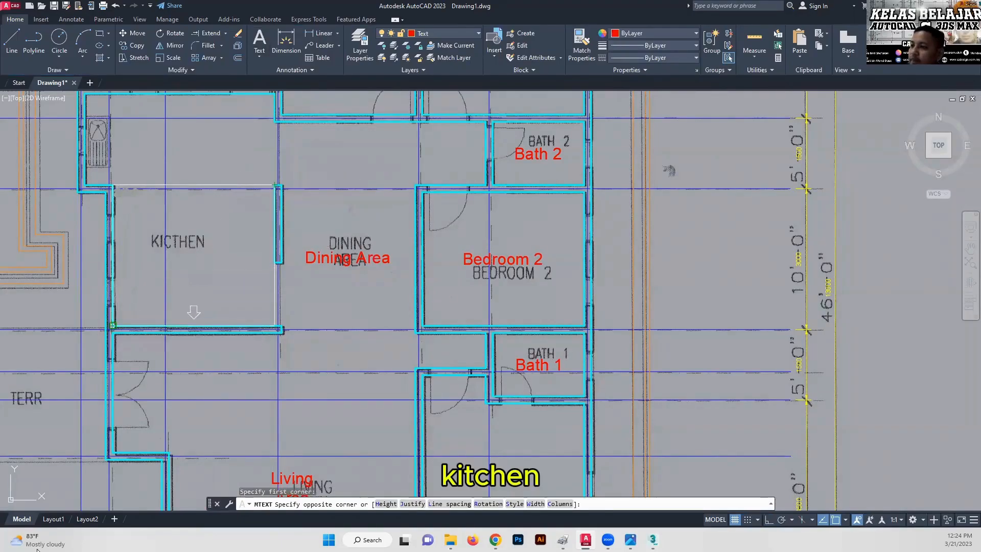
pyautogui.click(114, 327)
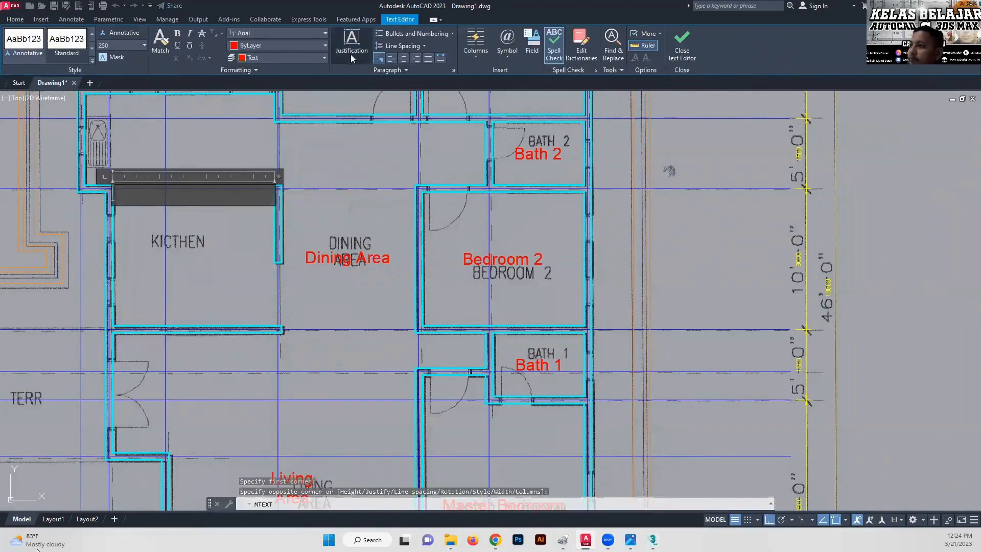
# Step: Justify the text Middle Center and enter "Kitchen" as the room label
pyautogui.click(350, 54)
pyautogui.click(363, 118)
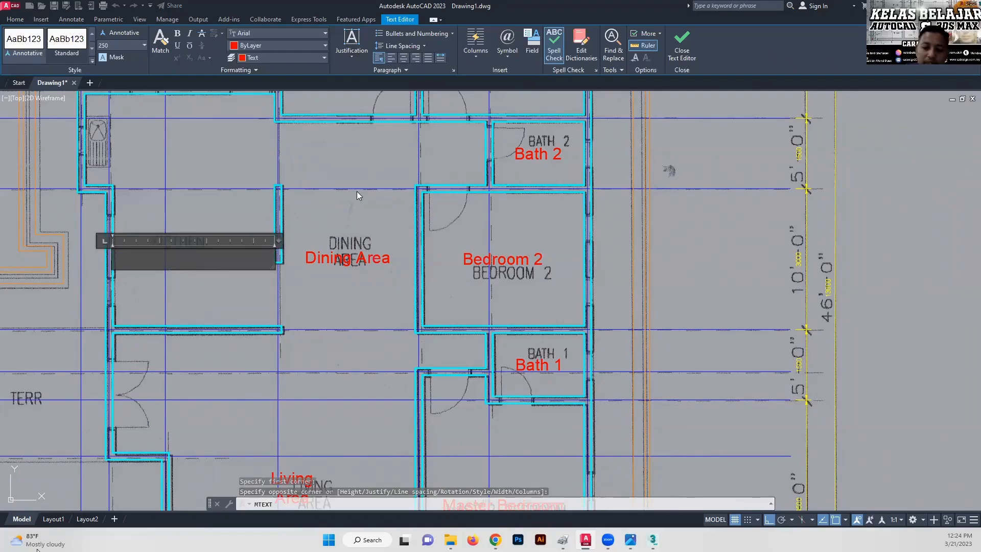
pyautogui.write('Kitchen')
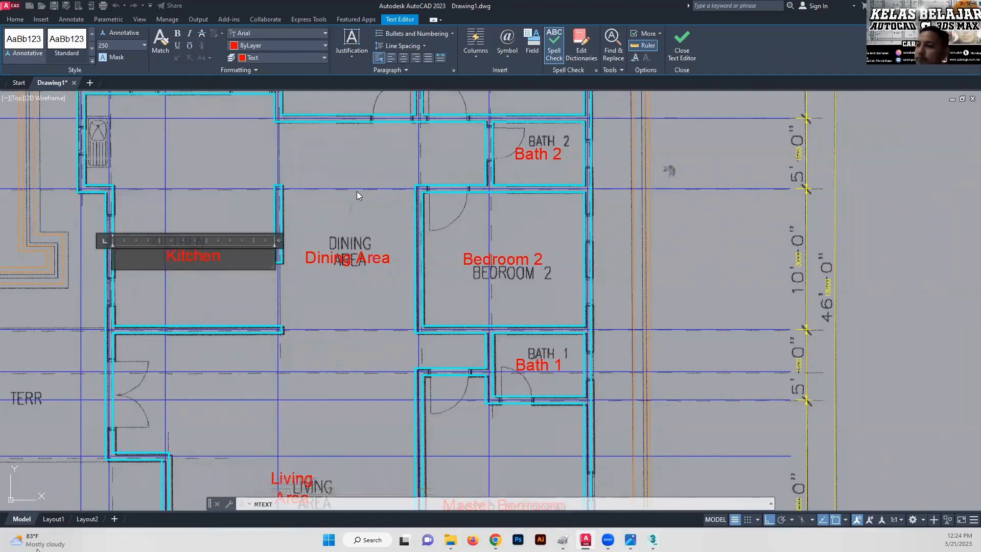
pyautogui.click(230, 307)
# Step: Define a multiline text box on the side terrace, from the upper column to the outer house wall corner diagonally opposite
pyautogui.scroll(-5, 214, 306)
pyautogui.scroll(6, 191, 303)
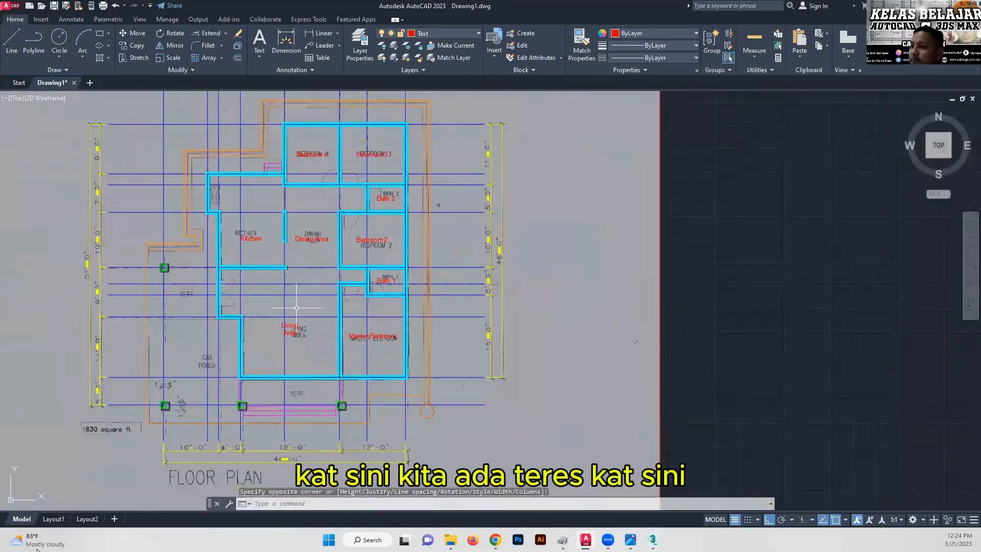
pyautogui.scroll(2, 232, 257)
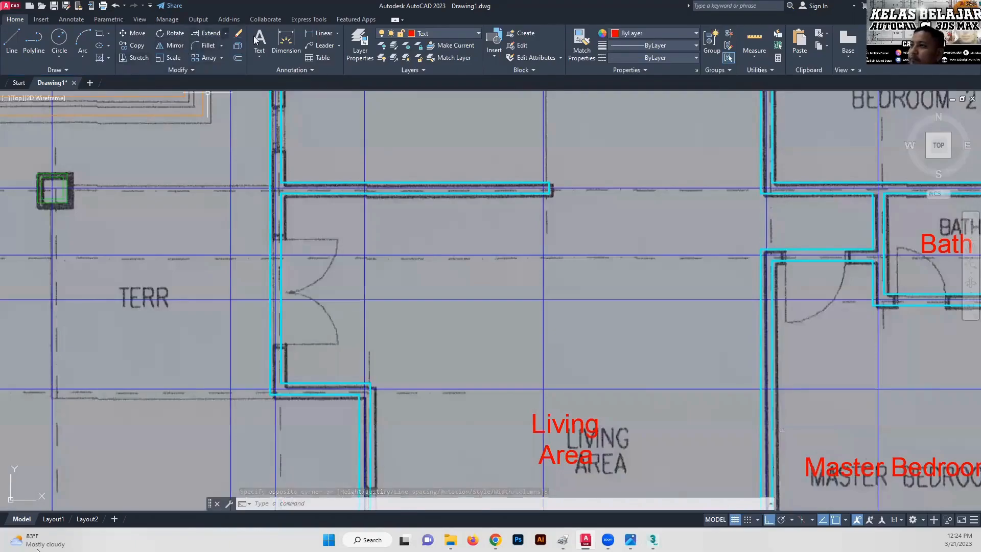
pyautogui.click(264, 54)
pyautogui.click(277, 75)
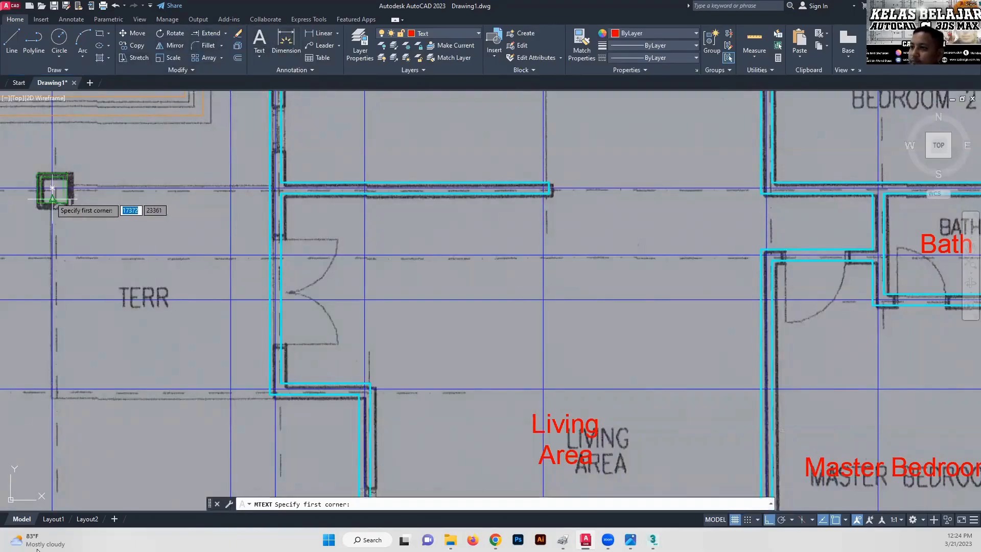
pyautogui.click(52, 188)
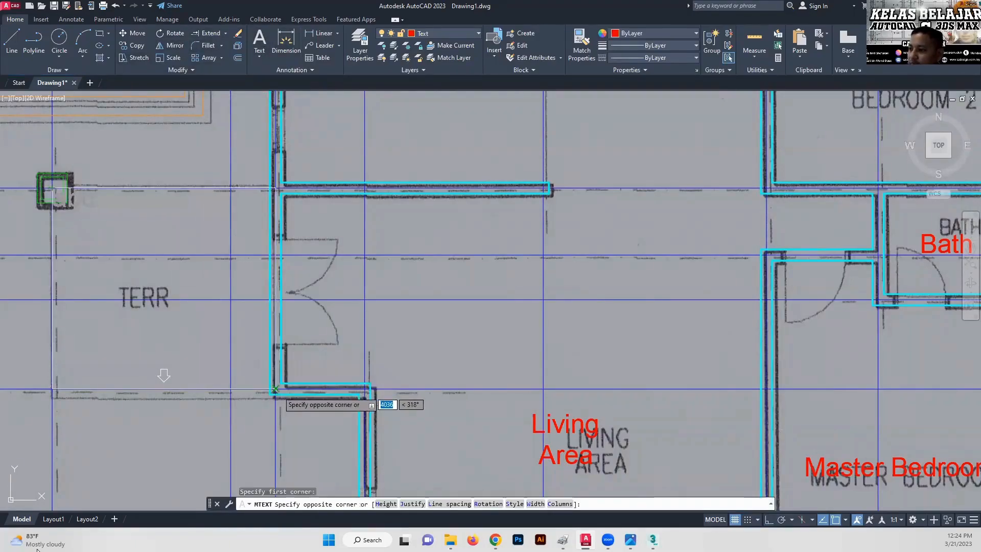
pyautogui.click(275, 217)
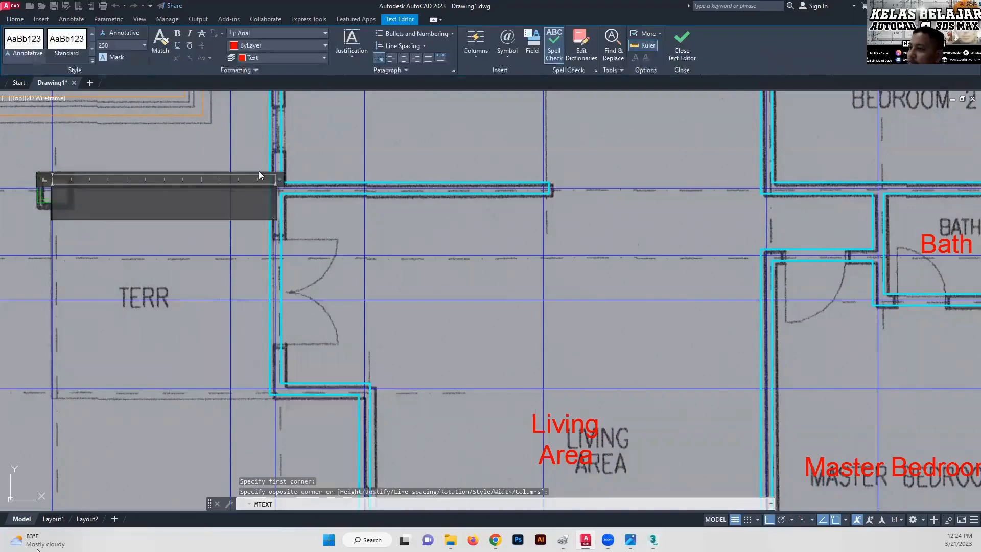
# Step: Justify the text Middle Center and enter "Terrace" as the label for the side terrace
pyautogui.click(351, 46)
pyautogui.click(373, 121)
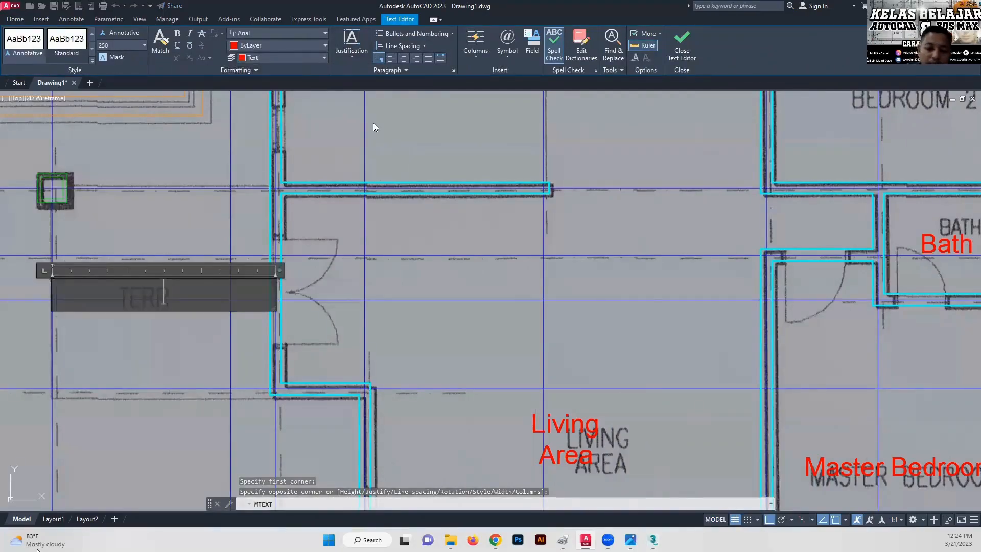
pyautogui.write('Terrace')
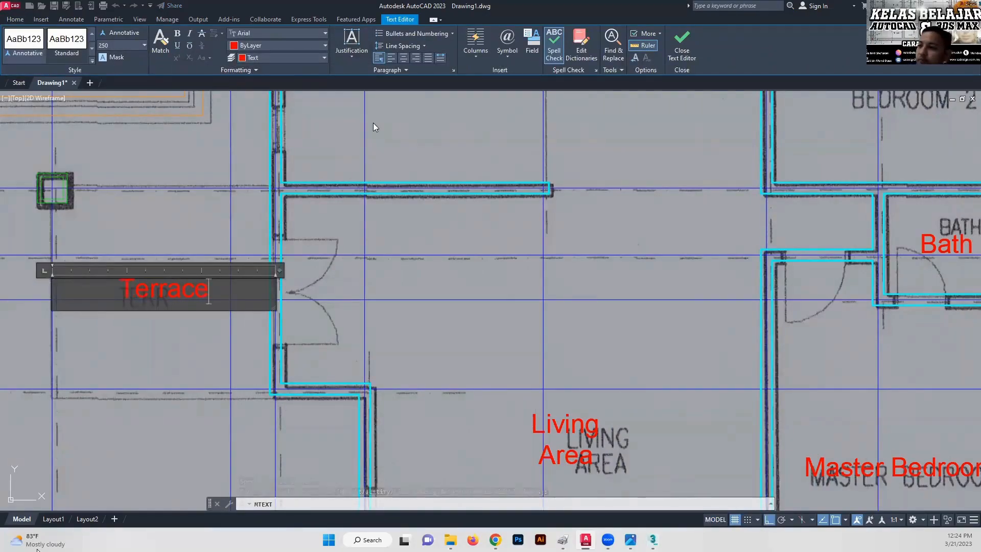
pyautogui.click(166, 363)
# Step: Define a multiline text box in the car porch, from the wall corner below the terrace to the diagonally opposite corner column
pyautogui.scroll(-2, 216, 315)
pyautogui.moveTo(228, 404); pyautogui.dragTo(246, 269, button='middle')
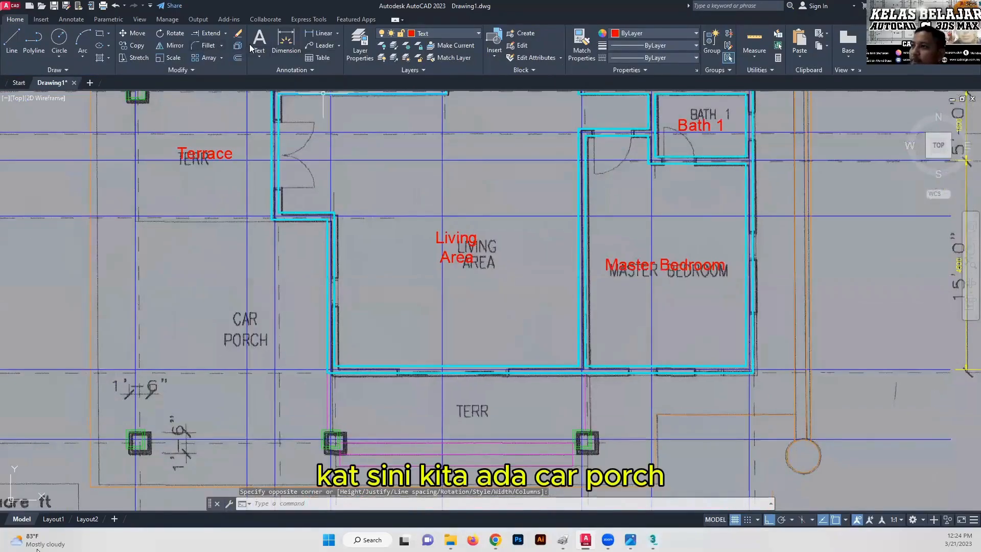
pyautogui.click(259, 60)
pyautogui.click(273, 74)
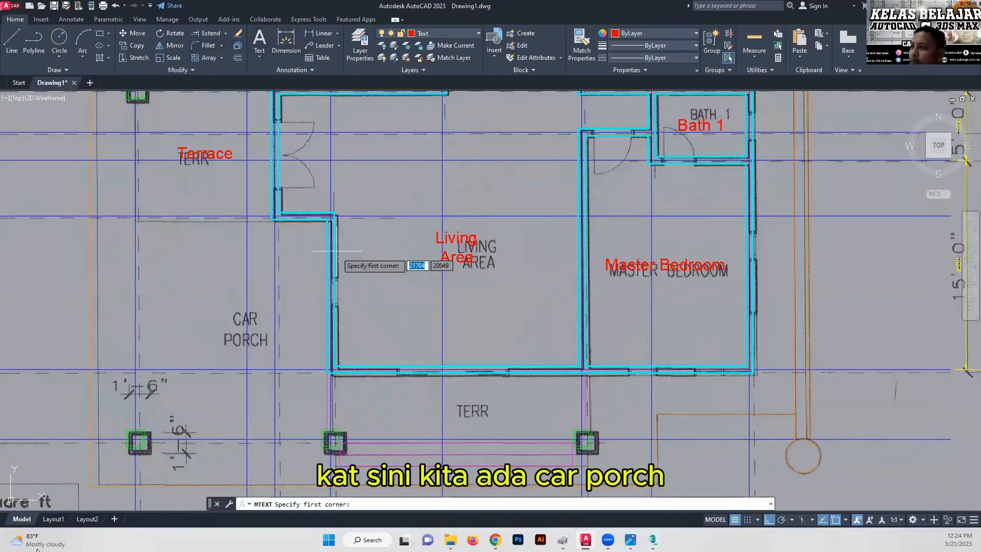
pyautogui.click(328, 218)
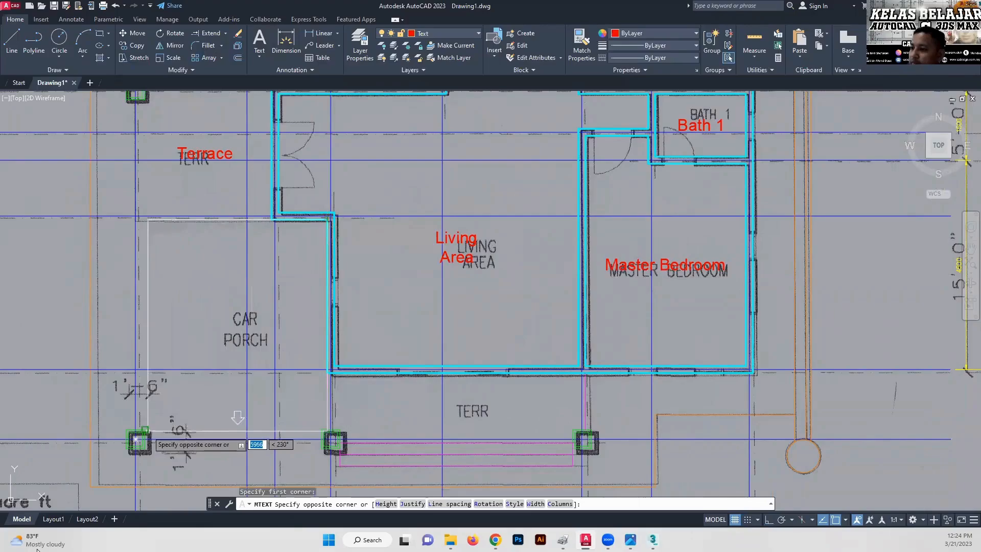
pyautogui.click(135, 438)
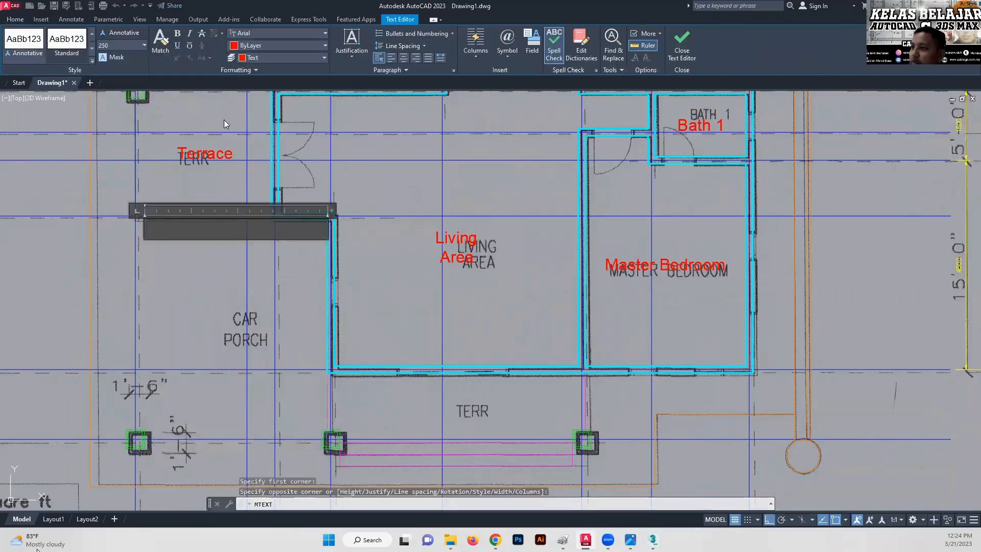
# Step: Justify the text Middle Center and enter "Car Porch" on two lines as the label
pyautogui.click(337, 57)
pyautogui.click(366, 122)
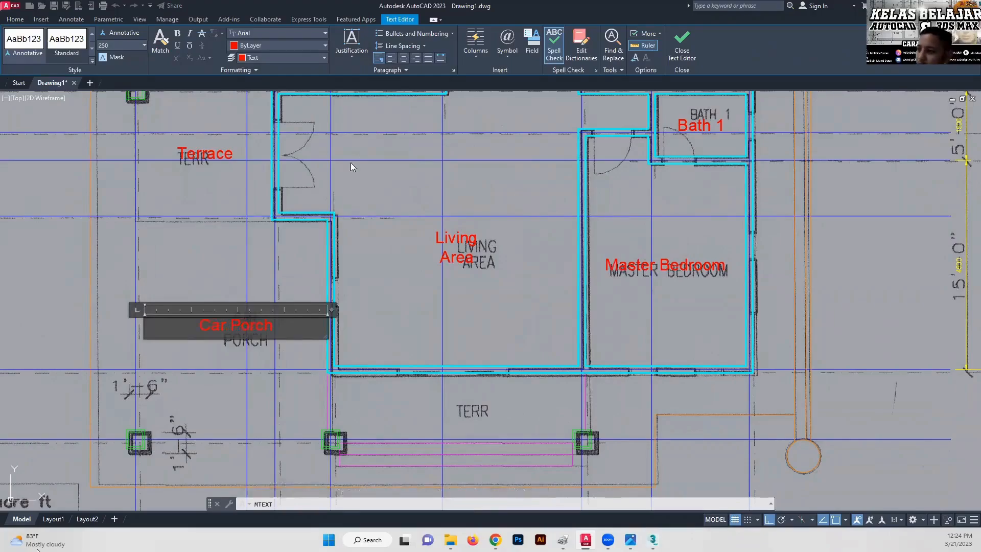
pyautogui.click(231, 325)
pyautogui.press('Return')
pyautogui.click(200, 279)
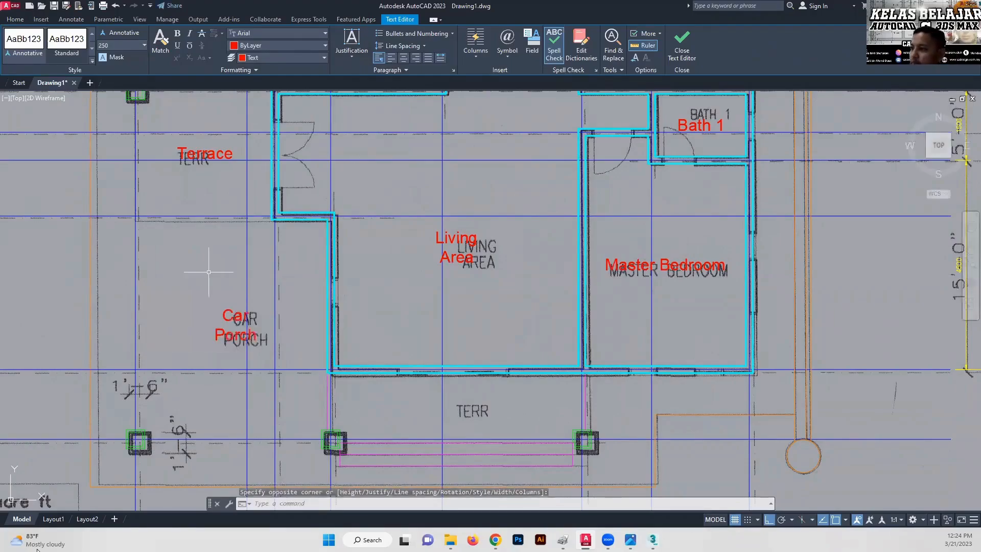
pyautogui.scroll(-6, 208, 274)
pyautogui.moveTo(322, 271); pyautogui.dragTo(318, 333, button='middle')
pyautogui.scroll(2, 234, 299)
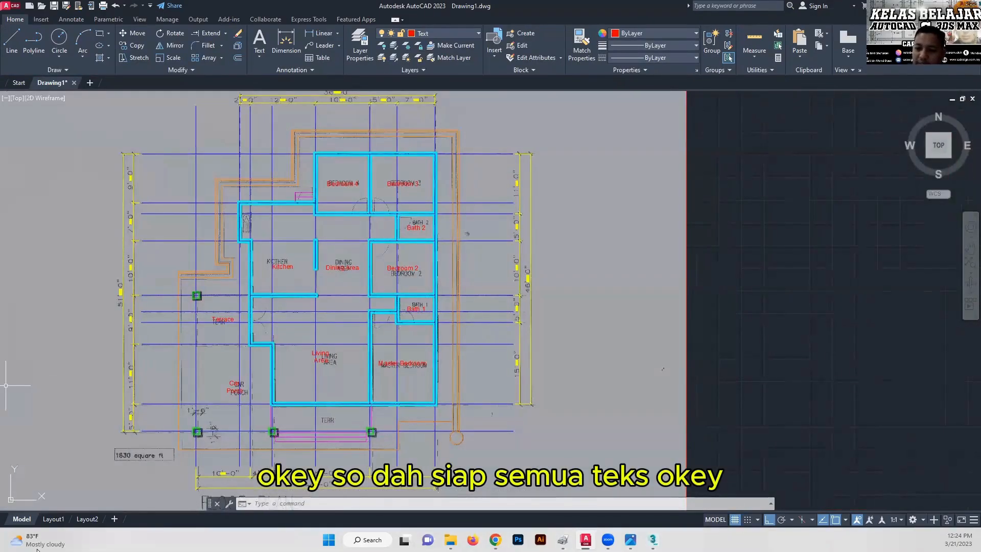